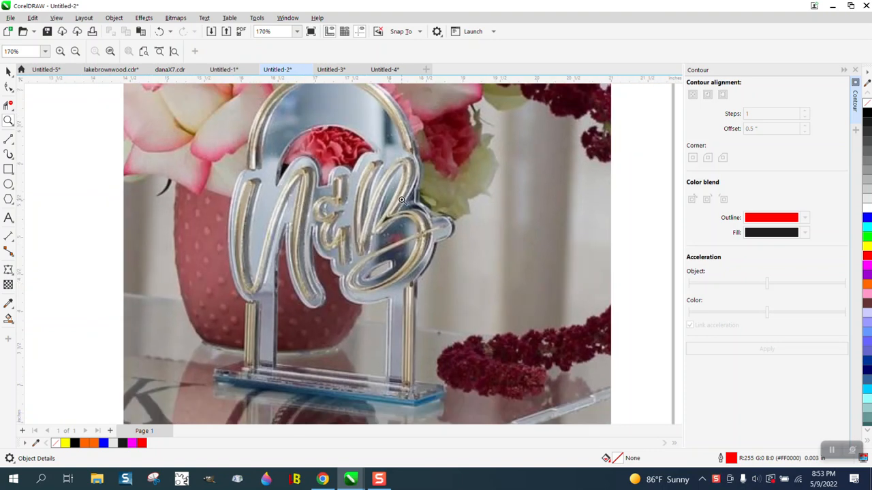
# Break the R&R text inside the arch apart into separate letters.
pyautogui.scroll(-2, 405, 206)
pyautogui.scroll(-2, 421, 224)
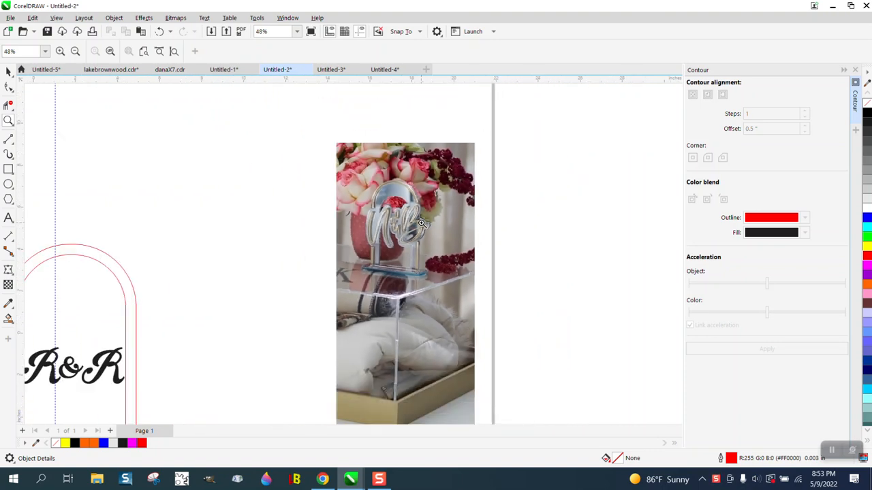
pyautogui.click(9, 72)
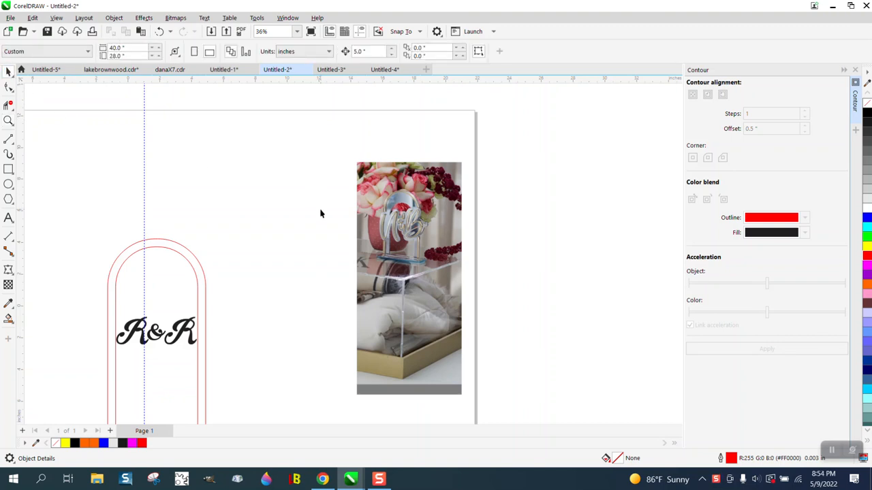
pyautogui.click(191, 322)
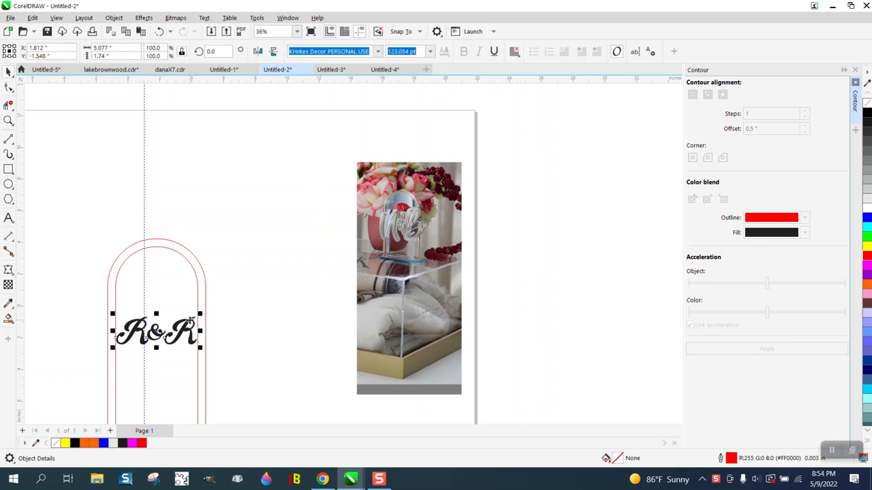
pyautogui.click(114, 19)
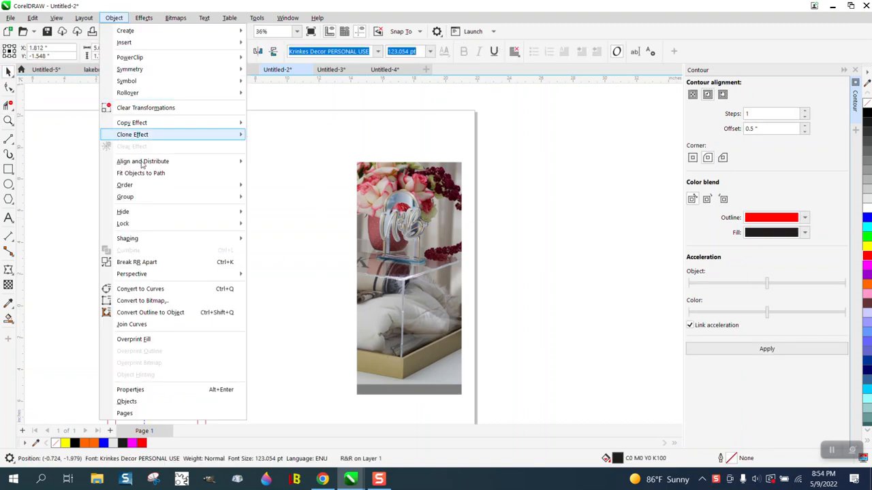
pyautogui.click(136, 259)
pyautogui.click(185, 326)
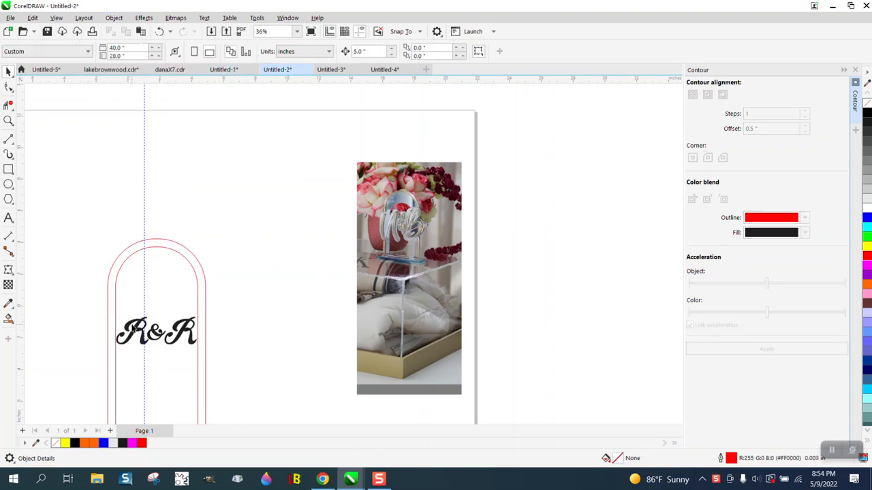
# Stagger the three characters in a rising diagonal across the arch, with the first R lowest and the second R highest.
pyautogui.moveTo(138, 328); pyautogui.dragTo(134, 308)
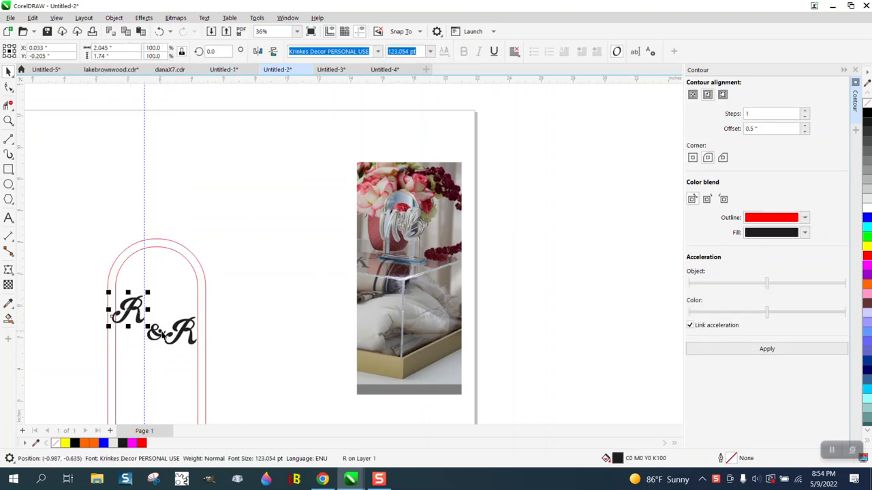
pyautogui.moveTo(188, 333); pyautogui.dragTo(189, 314)
pyautogui.moveTo(136, 314); pyautogui.dragTo(161, 327)
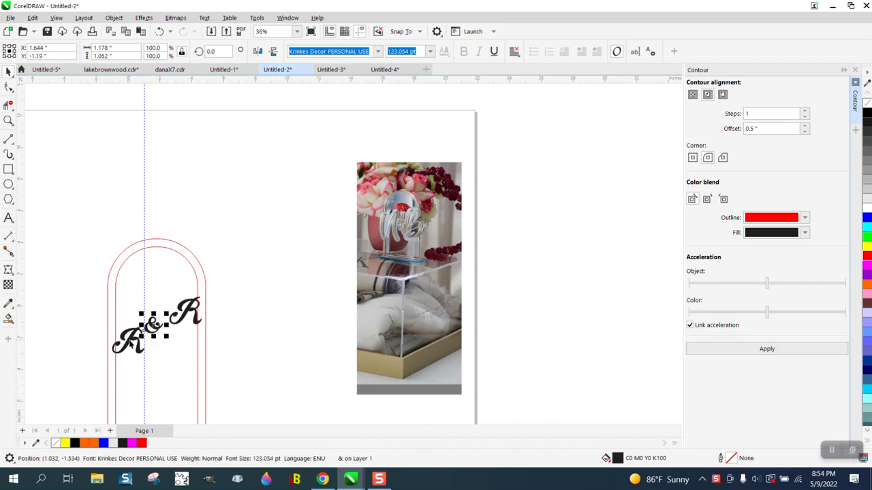
# Shift the ampersand about 0.5 inch down and 0.2 inch right, and lower the second R slightly toward it.
pyautogui.click(9, 121)
pyautogui.moveTo(78, 249); pyautogui.dragTo(346, 383)
pyautogui.click(8, 72)
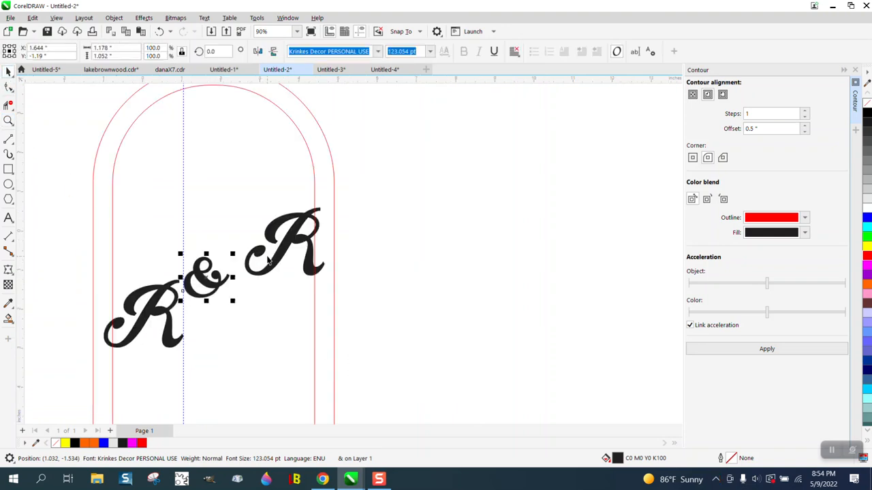
pyautogui.press('Down')
pyautogui.press('Down')
pyautogui.press('Down')
pyautogui.press('Right')
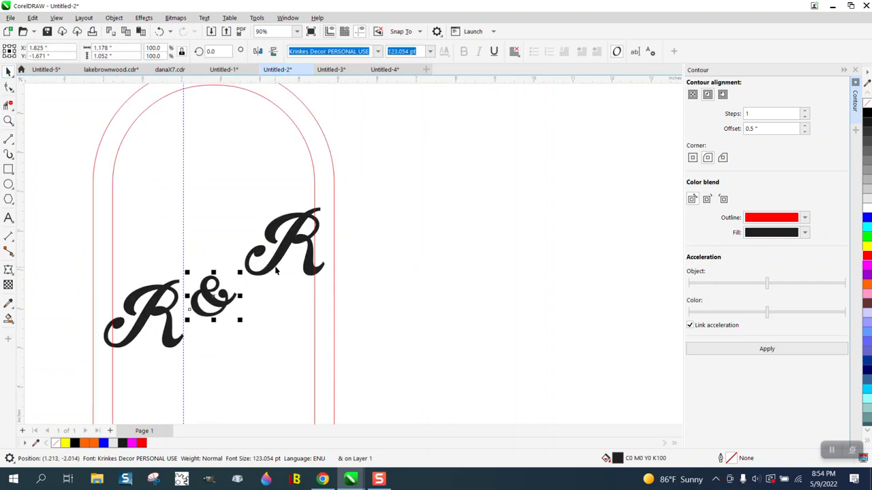
pyautogui.moveTo(277, 266); pyautogui.dragTo(275, 277)
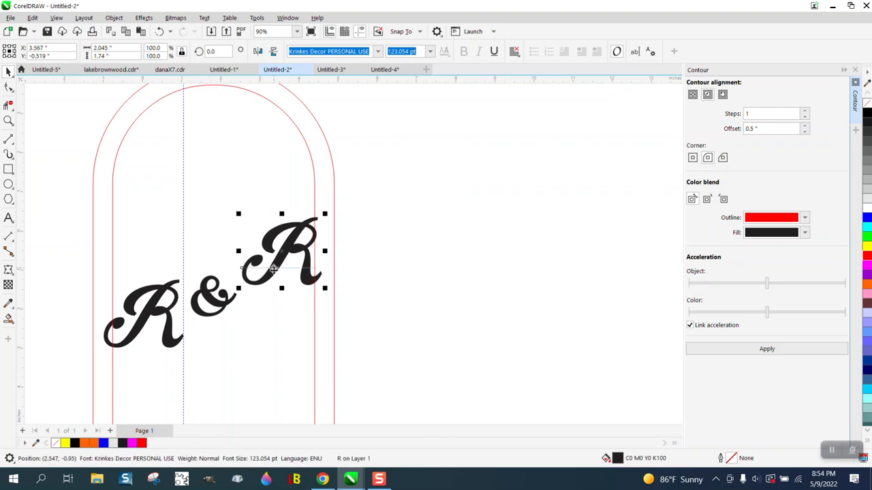
pyautogui.scroll(-1, 275, 276)
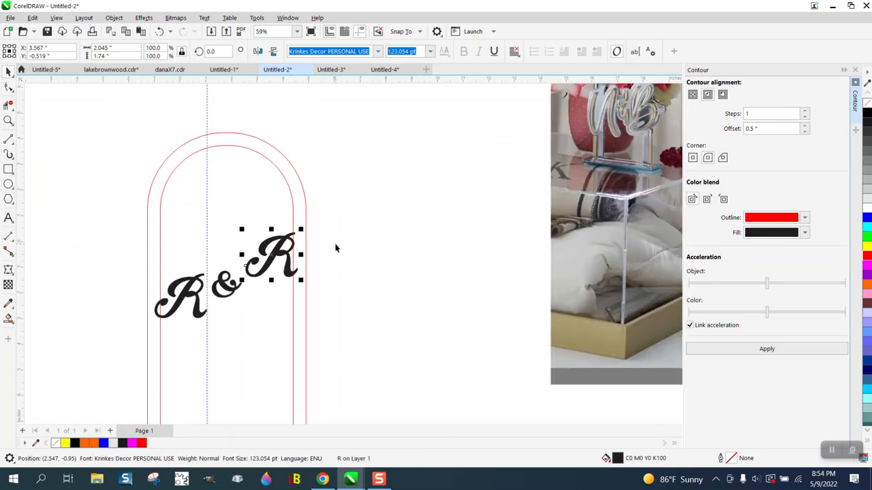
pyautogui.click(350, 235)
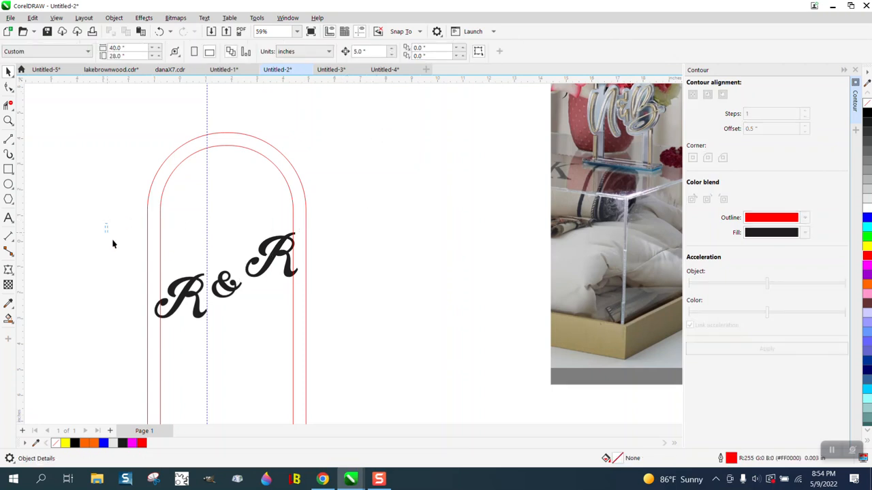
# Duplicate the staggered R & R letters and place the copy 10 inches to the right of the originals.
pyautogui.moveTo(114, 244); pyautogui.dragTo(402, 349)
pyautogui.hotkey('ctrl', 'd')
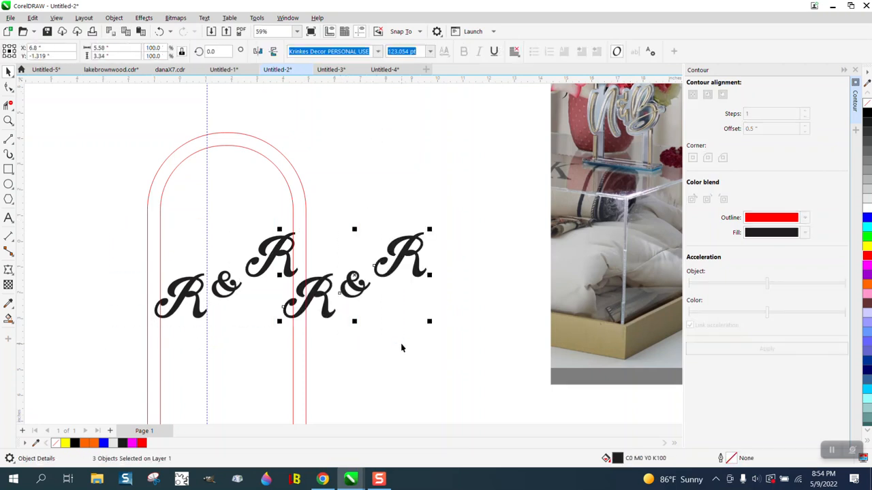
pyautogui.press('Right')
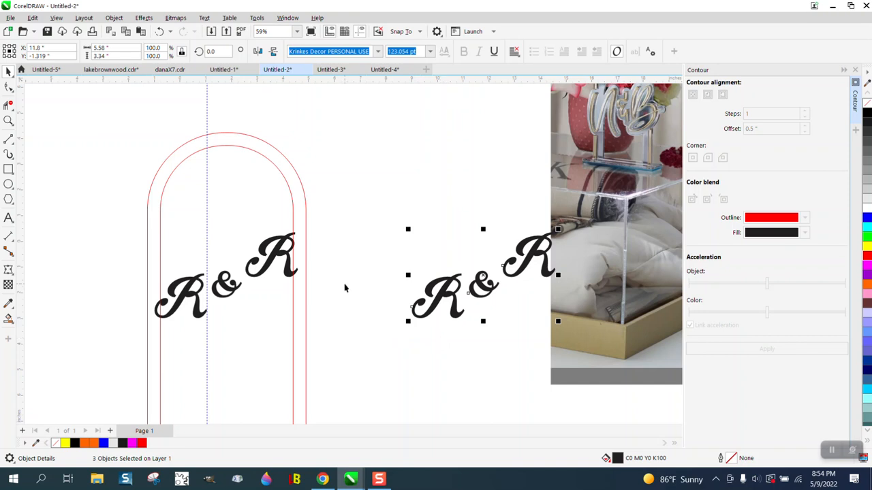
# Remove the fill from the original R & R letters in the arch and give them a black outline.
pyautogui.moveTo(126, 222); pyautogui.dragTo(361, 336)
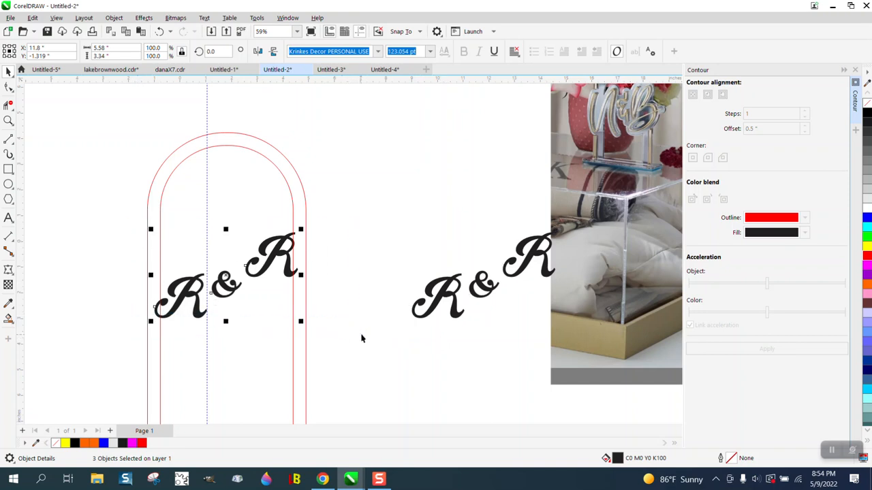
pyautogui.click(867, 102)
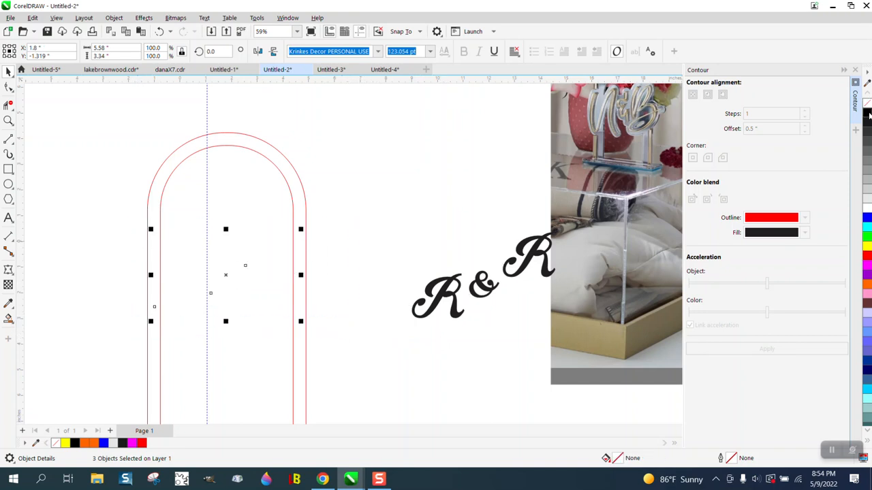
pyautogui.rightClick(867, 113)
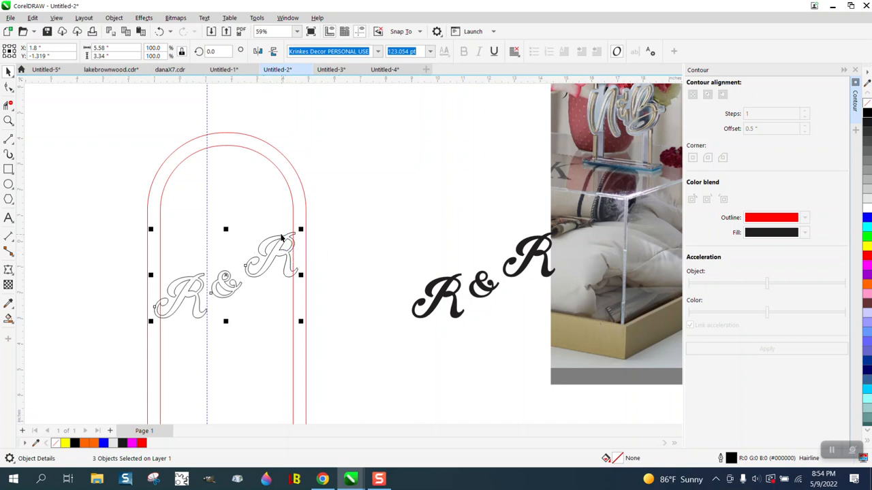
# Convert the outlined R & R letters in the arch to curves and group them.
pyautogui.click(113, 18)
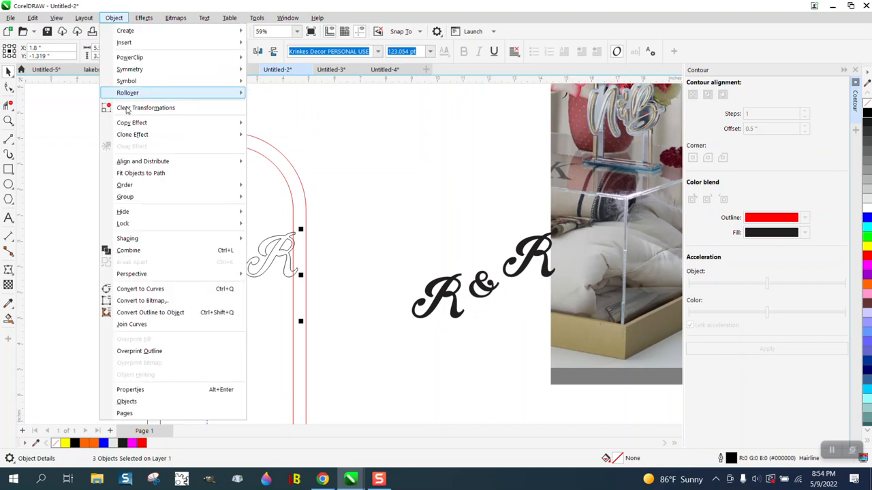
pyautogui.click(138, 288)
pyautogui.moveTo(127, 206); pyautogui.dragTo(355, 335)
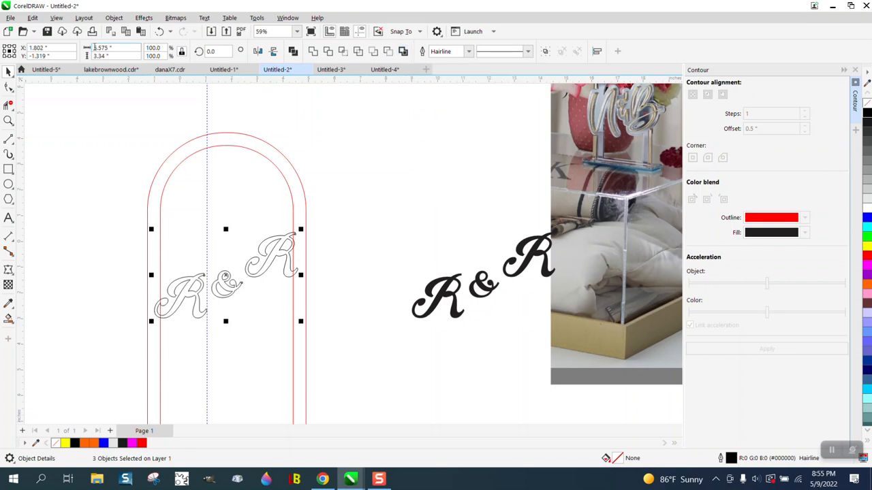
pyautogui.click(140, 20)
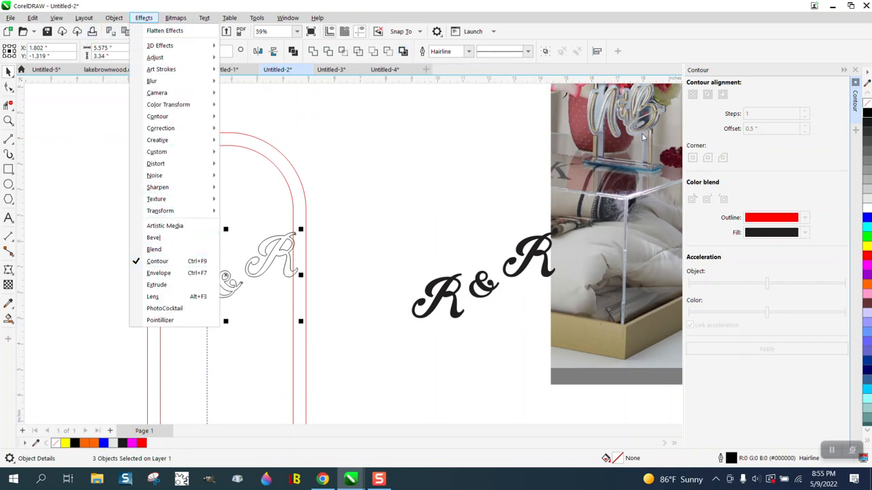
pyautogui.moveTo(121, 22)
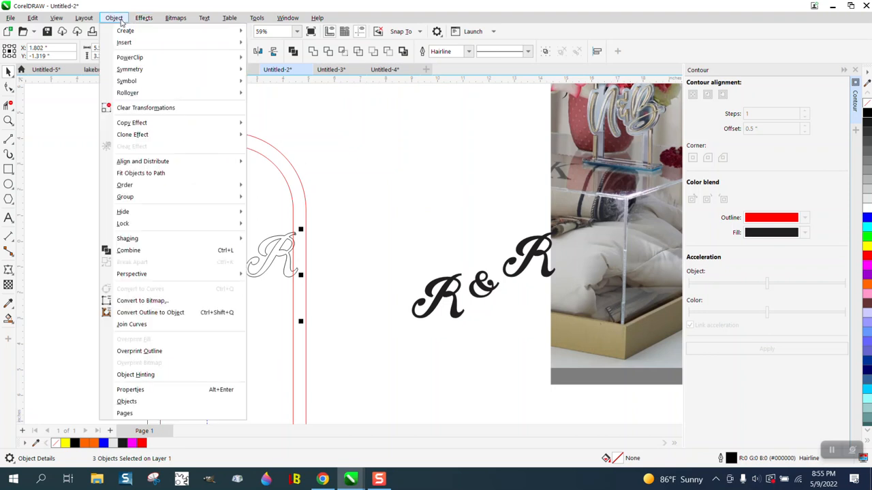
pyautogui.moveTo(140, 197)
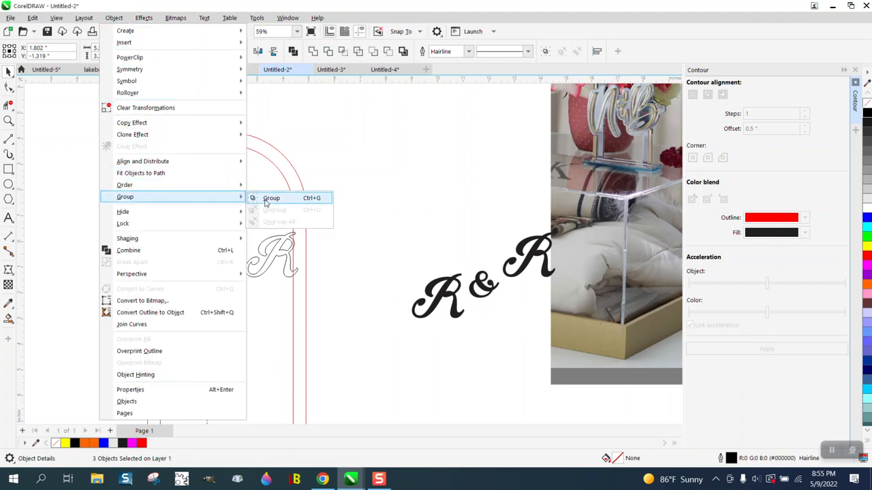
pyautogui.click(267, 199)
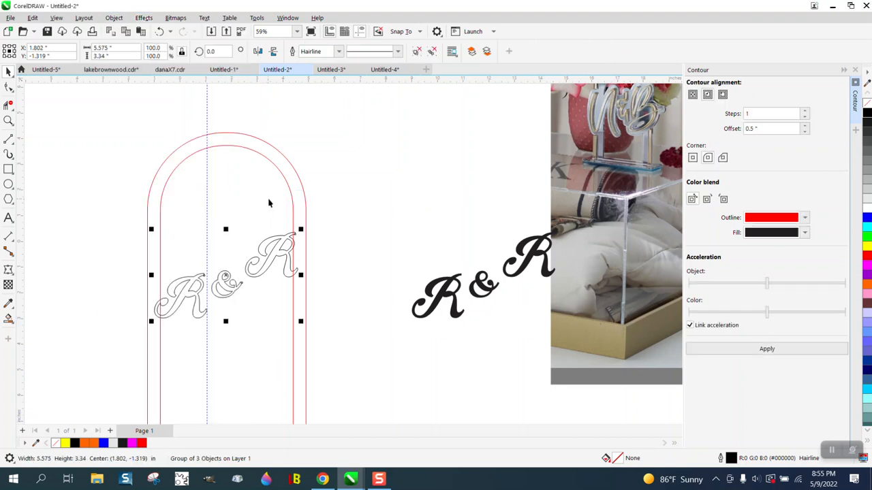
# Try a one-step outside contour with a 0.5-inch offset around the grouped letters, then undo it.
pyautogui.click(722, 94)
pyautogui.click(767, 350)
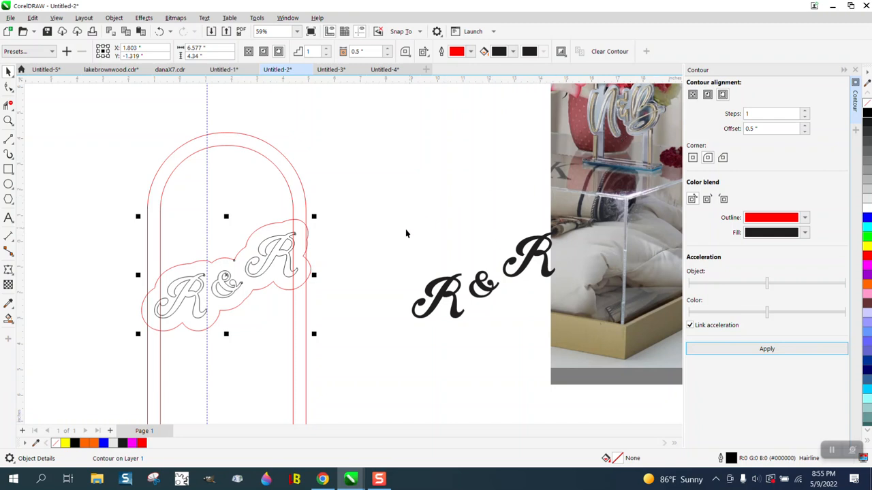
pyautogui.click(159, 31)
# Try a 0.1-inch outside contour around the grouped letters, then undo it.
pyautogui.moveTo(790, 129); pyautogui.dragTo(716, 133)
pyautogui.write('.1')
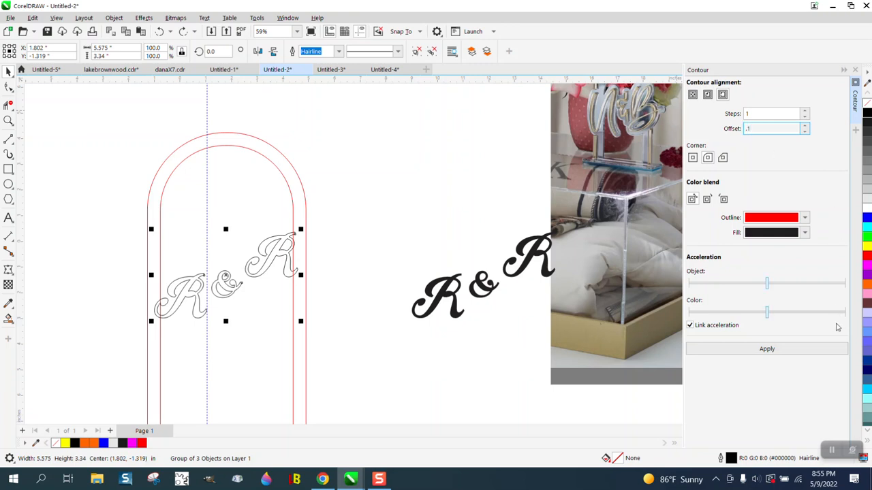
pyautogui.click(791, 350)
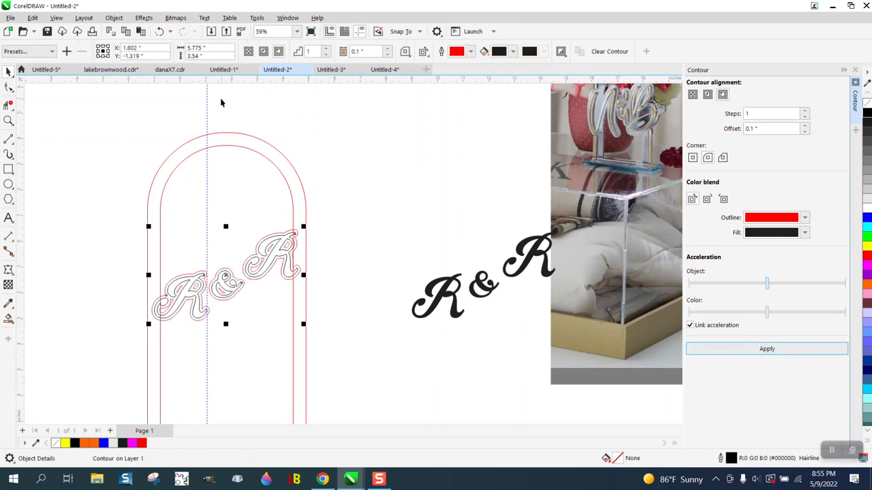
pyautogui.click(159, 31)
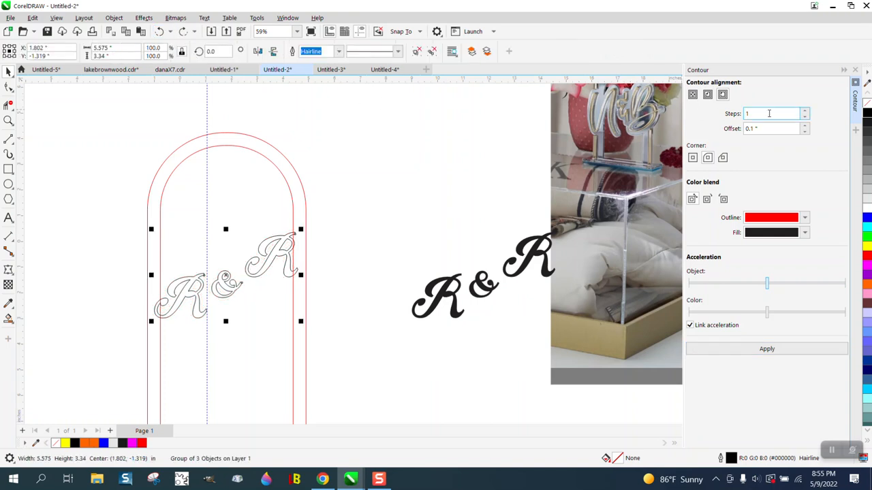
# Apply a one-step outside contour with a 0.25-inch offset around the grouped letters.
pyautogui.moveTo(768, 128); pyautogui.dragTo(713, 136)
pyautogui.write('.25')
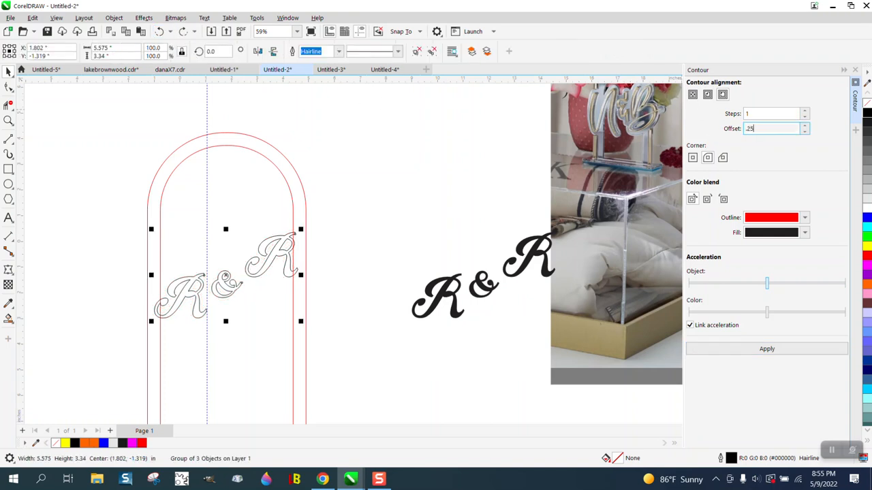
pyautogui.click(762, 349)
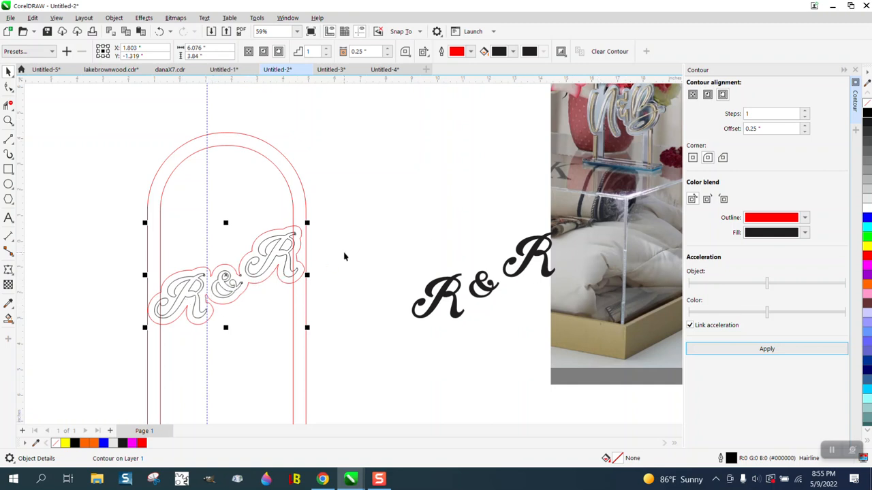
# Break the contour apart from the letters and move the contour outline 10 inches left, outside the arch.
pyautogui.click(114, 17)
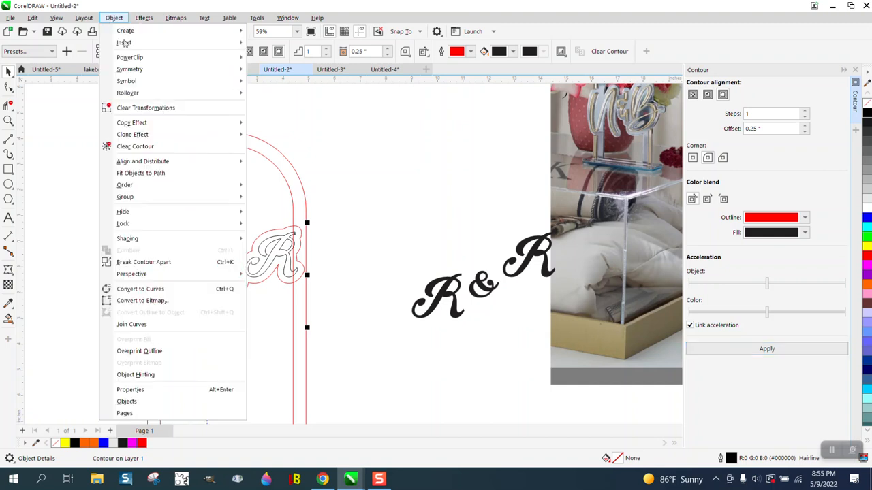
pyautogui.click(156, 262)
pyautogui.click(377, 195)
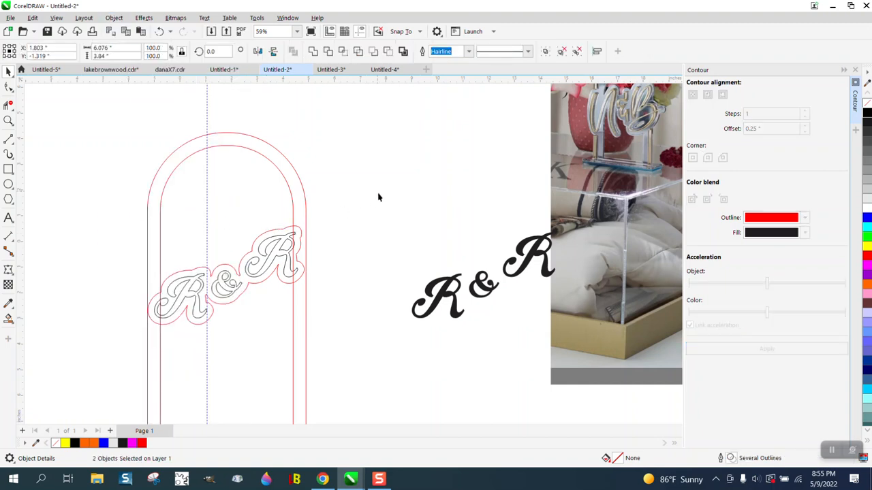
pyautogui.click(279, 233)
pyautogui.moveTo(279, 230); pyautogui.dragTo(28, 232)
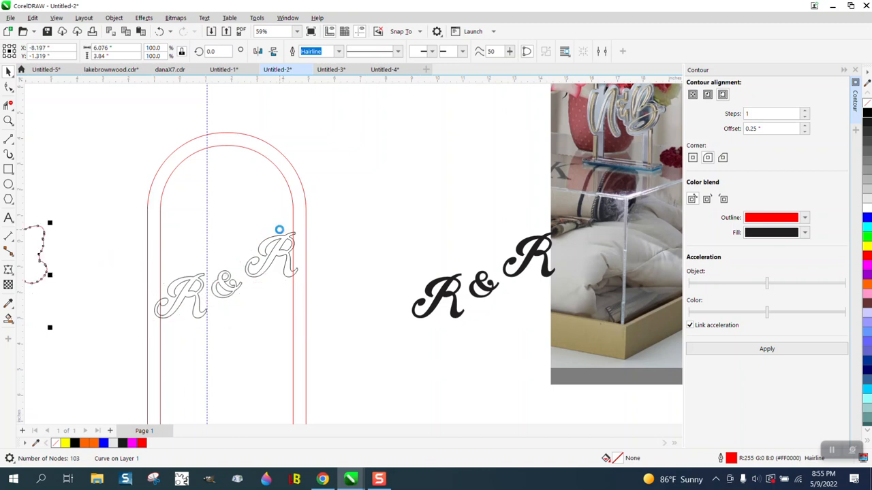
# Move the outlined letter group 10 inches right and 5 inches up, out of the arch.
pyautogui.moveTo(113, 217); pyautogui.dragTo(341, 338)
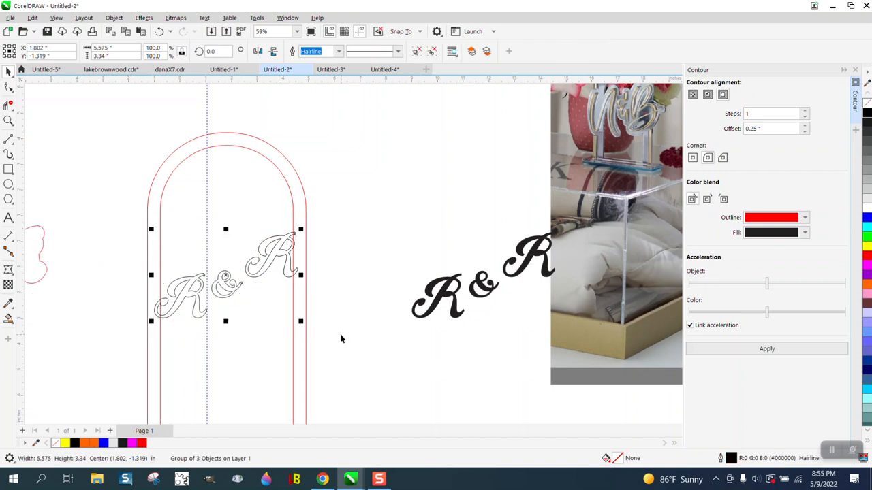
pyautogui.press('Right')
pyautogui.press('Up')
pyautogui.press('Right')
pyautogui.scroll(-1, 453, 322)
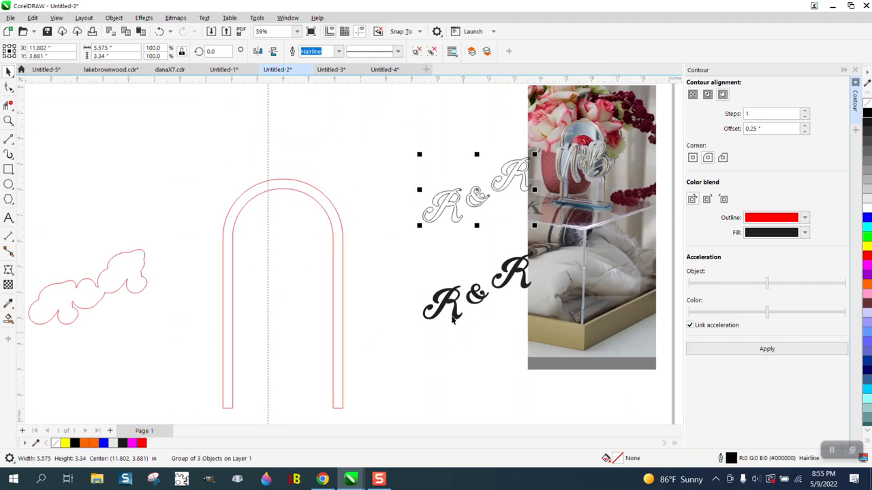
# Move the contour outline 10 inches right, back onto the arch.
pyautogui.click(143, 276)
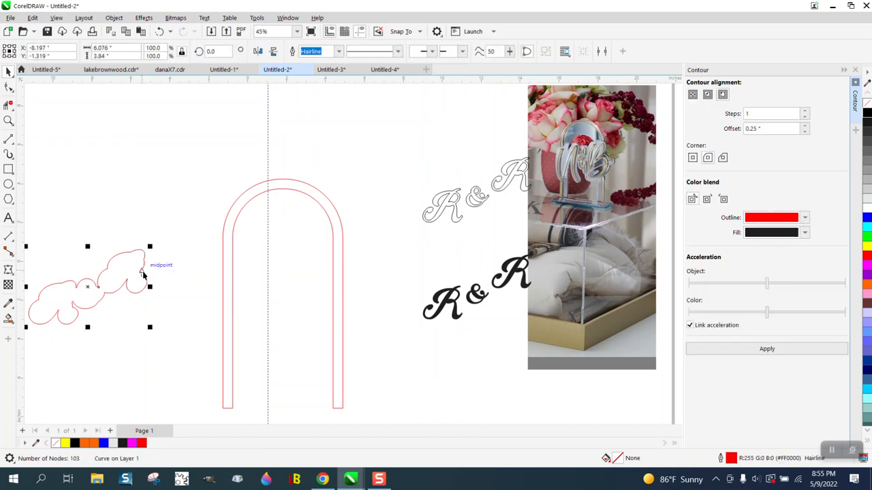
pyautogui.press('Right')
pyautogui.press('Right')
pyautogui.press('Right')
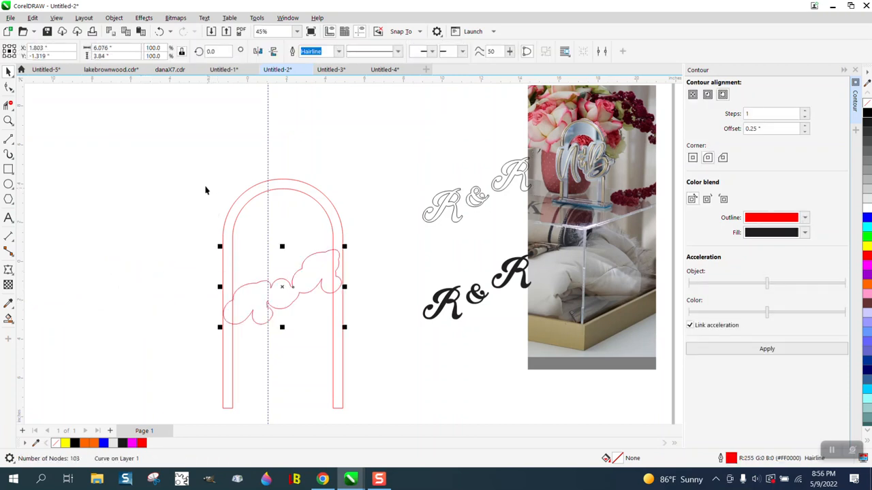
# Weld the contour outline and the arch into a single shape.
pyautogui.moveTo(191, 156); pyautogui.dragTo(389, 413)
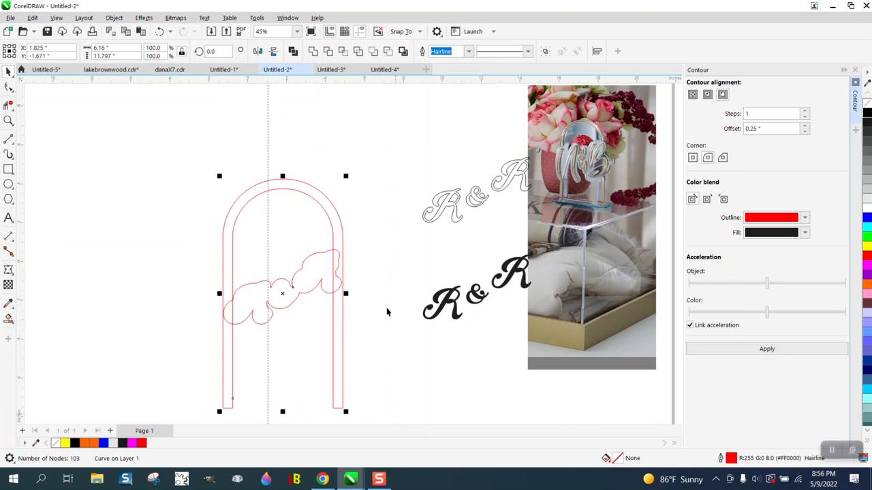
pyautogui.click(312, 53)
pyautogui.click(331, 169)
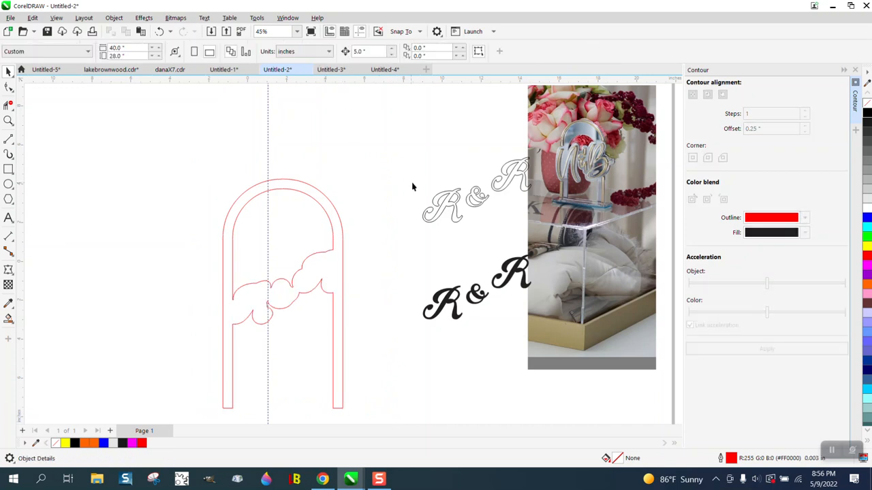
# Move the three solid black R & R letters 10 inches left onto the welded arch.
pyautogui.click(453, 307)
pyautogui.scroll(-3, 453, 307)
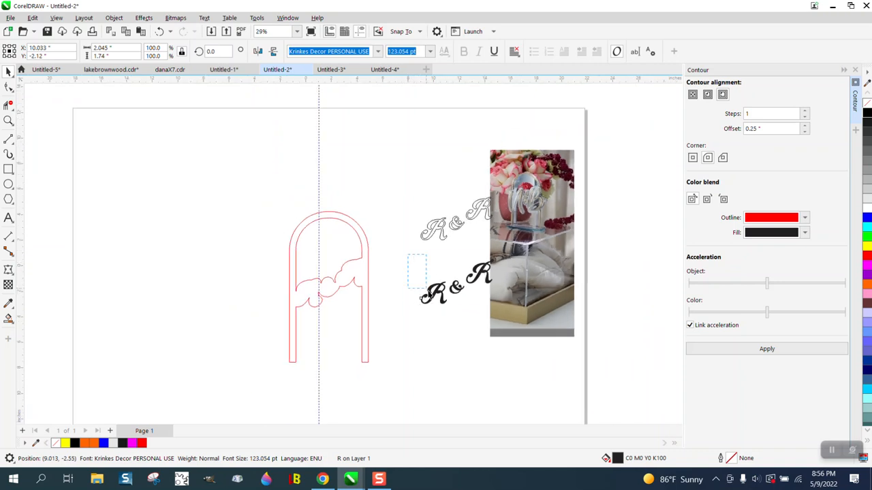
pyautogui.hotkey('ctrl', 'k')
pyautogui.press('Left')
pyautogui.press('Left')
pyautogui.press('Left')
pyautogui.press('Left')
pyautogui.press('Left')
pyautogui.press('Left')
pyautogui.press('Left')
pyautogui.press('Left')
pyautogui.press('Left')
pyautogui.press('Left')
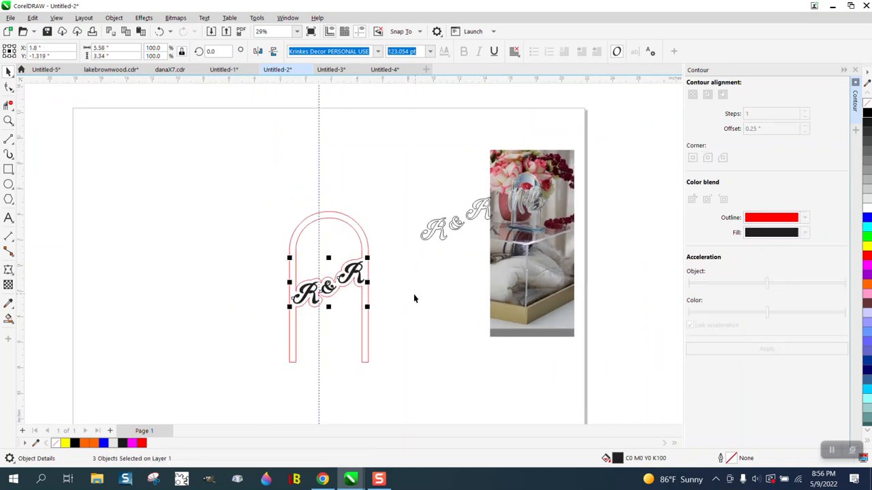
# Move the black letters another 10 inches left, out of the arch.
pyautogui.click(9, 121)
pyautogui.moveTo(259, 235); pyautogui.dragTo(507, 339)
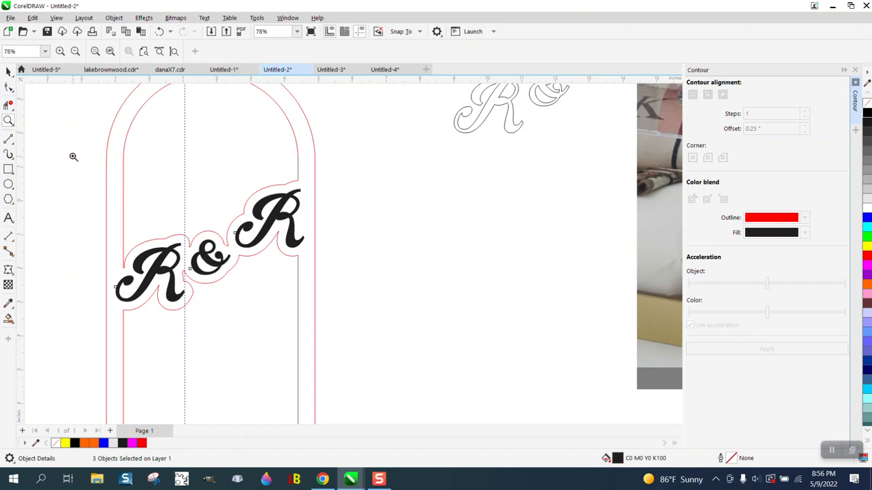
pyautogui.click(9, 72)
pyautogui.scroll(-2, 436, 248)
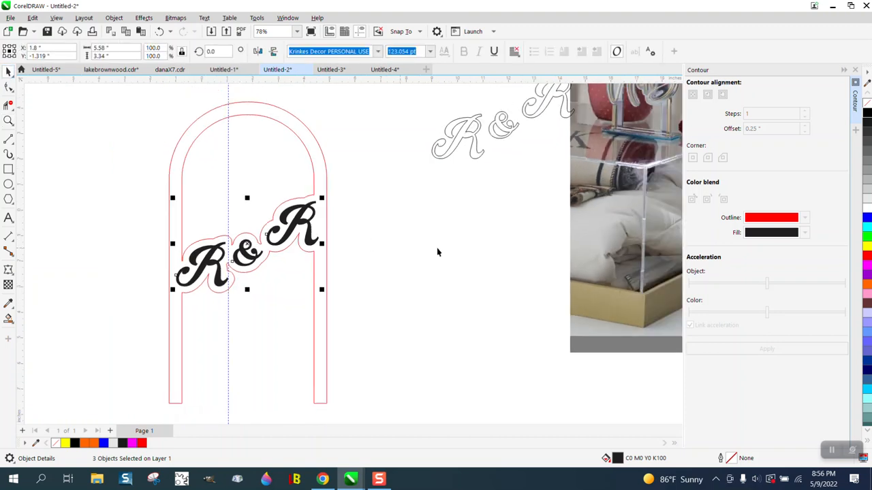
pyautogui.press('Left')
pyautogui.press('Left')
pyautogui.press('Left')
pyautogui.press('Left')
pyautogui.press('Left')
pyautogui.press('Left')
pyautogui.press('Left')
pyautogui.press('Left')
pyautogui.press('Left')
pyautogui.press('Left')
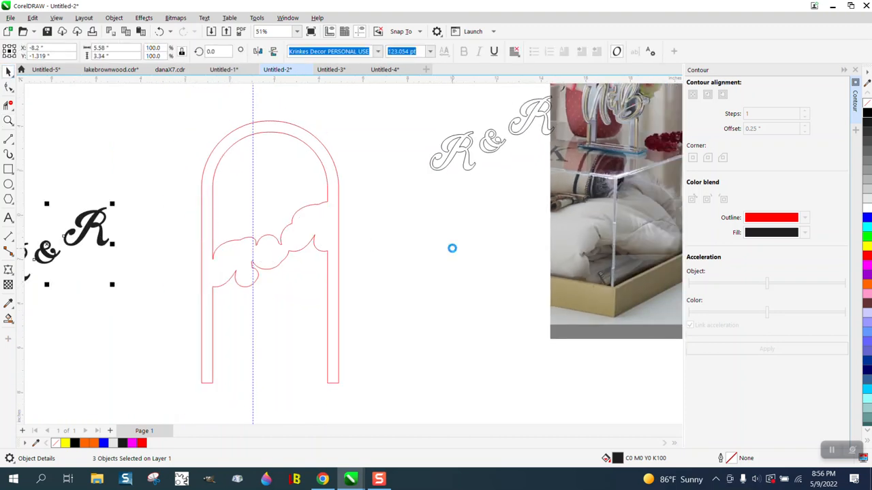
# Fill the outlined letter group yellow without an outline and move it 5 inches down and 10 inches left onto the arch.
pyautogui.click(467, 167)
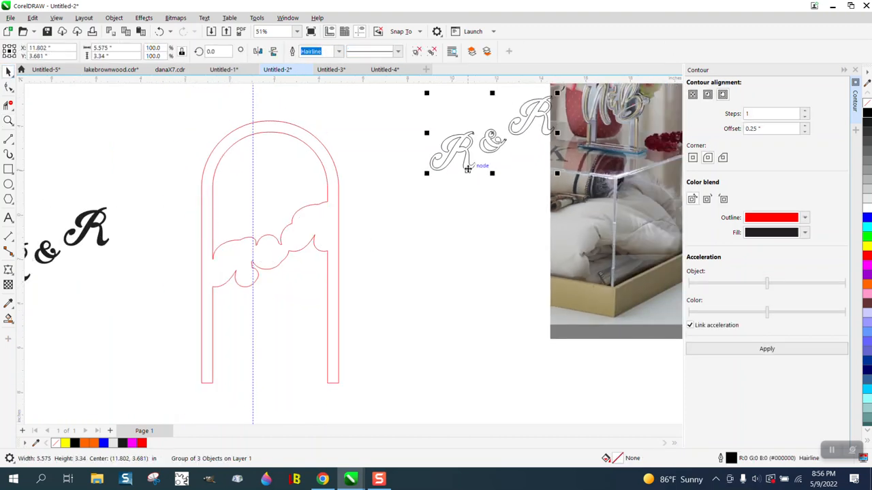
pyautogui.click(867, 248)
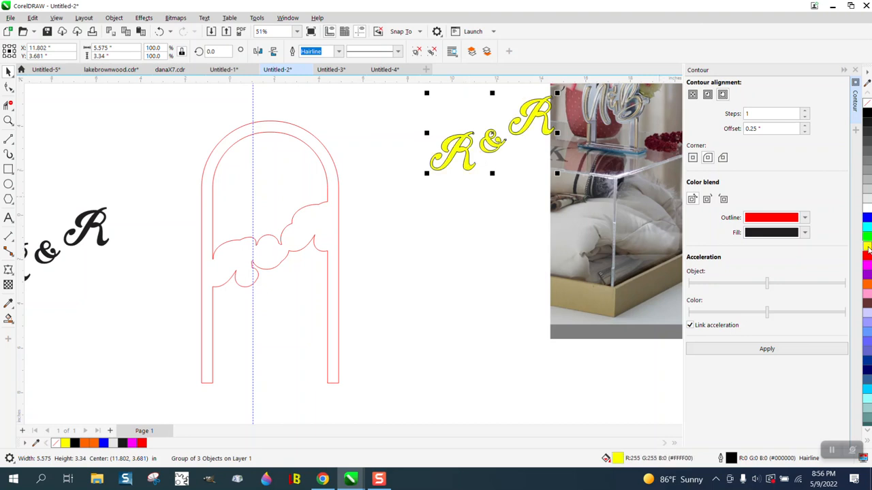
pyautogui.press('Down')
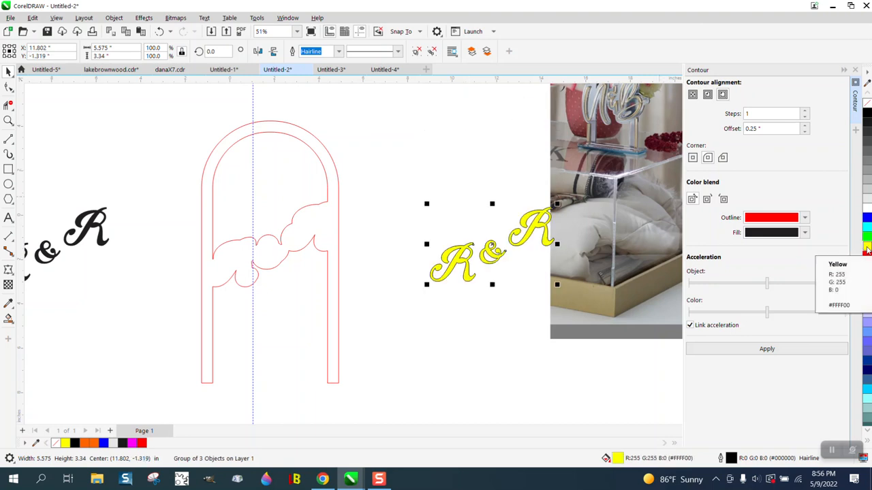
pyautogui.press('Left')
pyautogui.press('Left')
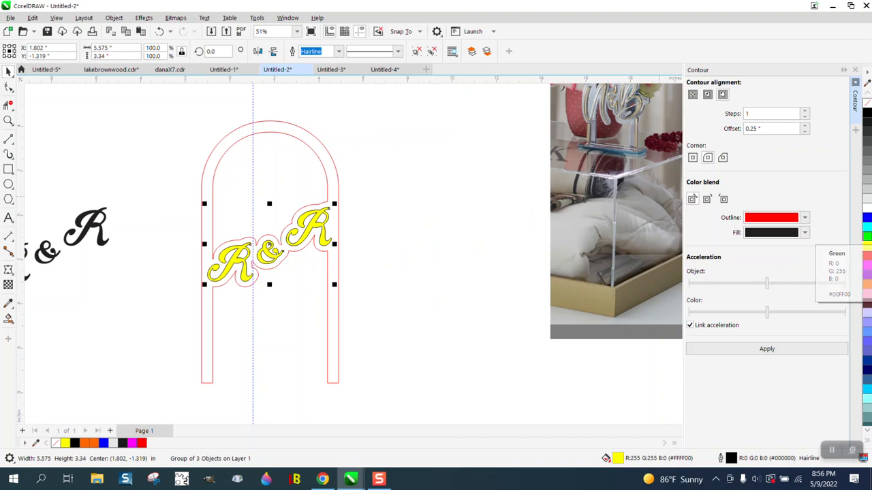
pyautogui.rightClick(866, 102)
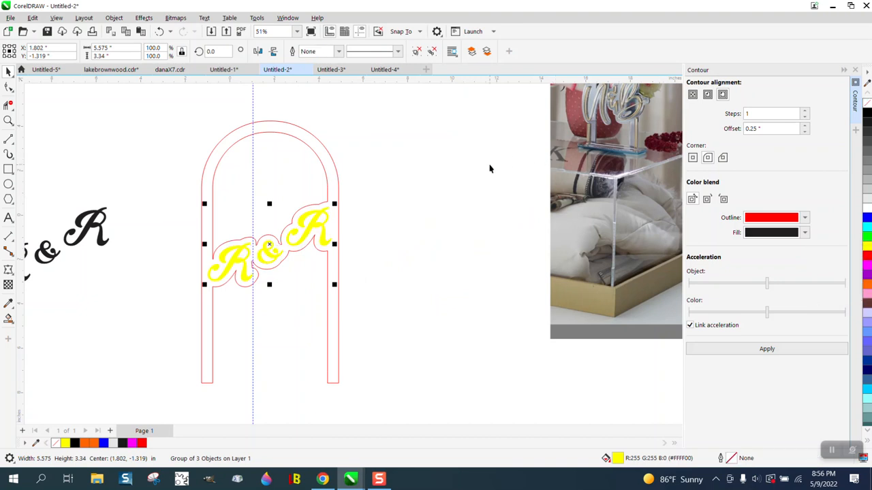
# Bring the reference photo closer to the arch and examine the layered lettering on its sign.
pyautogui.scroll(-1, 436, 201)
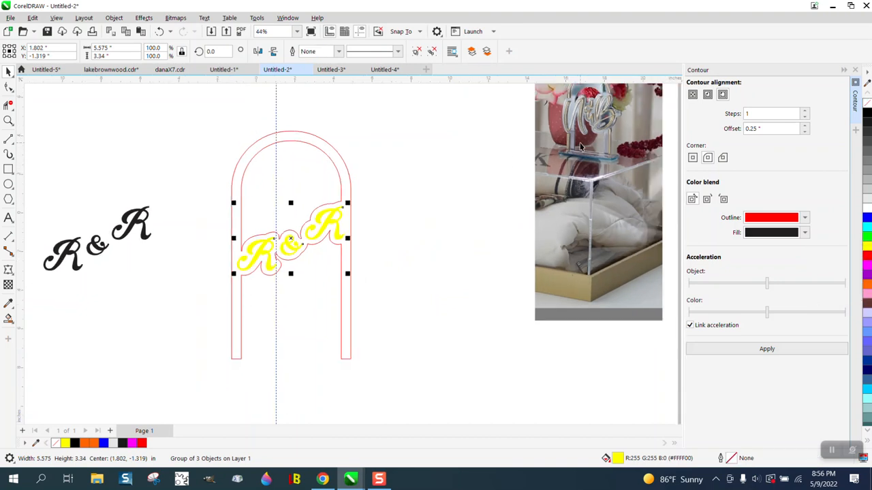
pyautogui.scroll(-2, 601, 154)
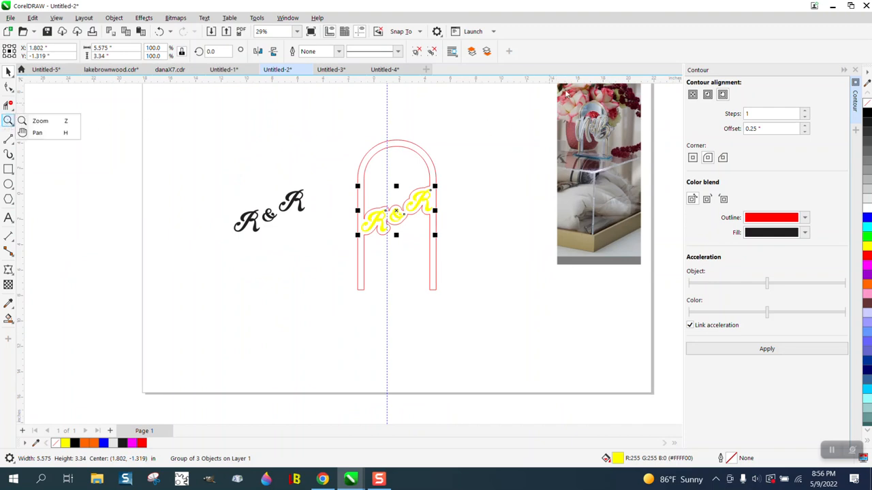
pyautogui.moveTo(600, 170)
pyautogui.mouseDown()
pyautogui.moveTo(704, 216)
pyautogui.moveTo(423, 185)
pyautogui.mouseUp()
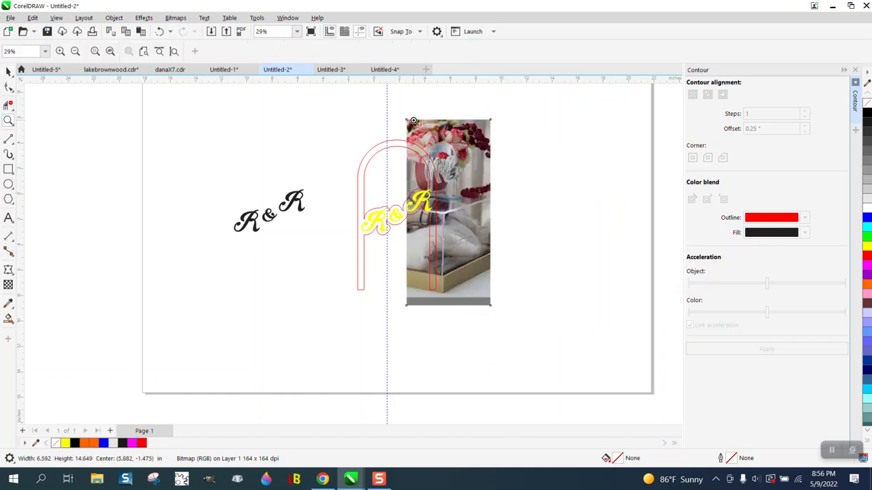
pyautogui.moveTo(410, 121); pyautogui.dragTo(484, 173)
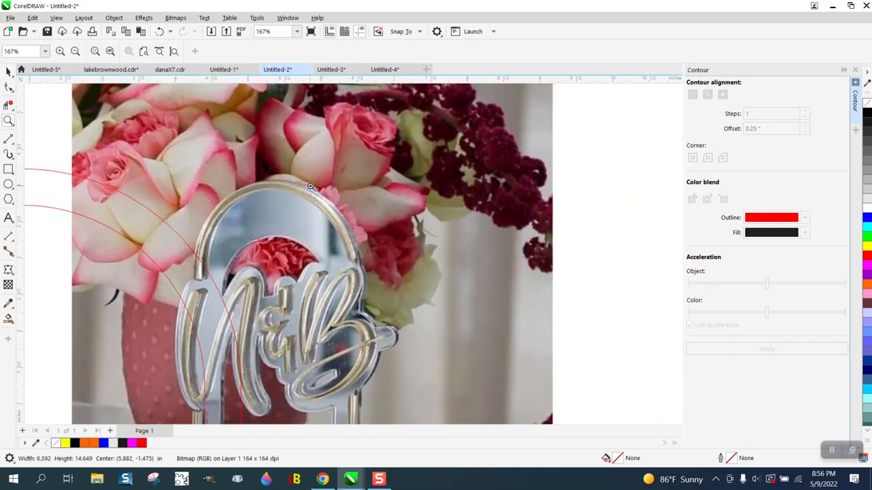
pyautogui.scroll(-5, 307, 170)
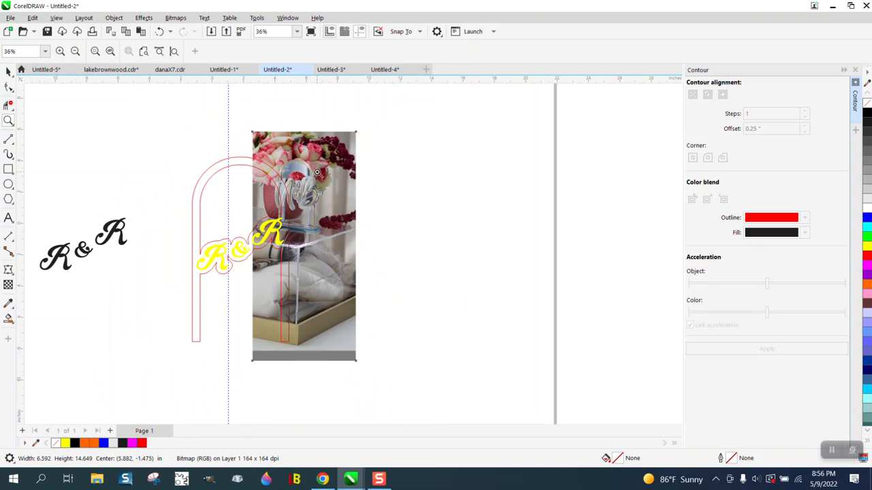
# Move the reference photo well to the right of the arch, clear of the artwork.
pyautogui.click(6, 71)
pyautogui.click(351, 254)
pyautogui.scroll(3, 355, 254)
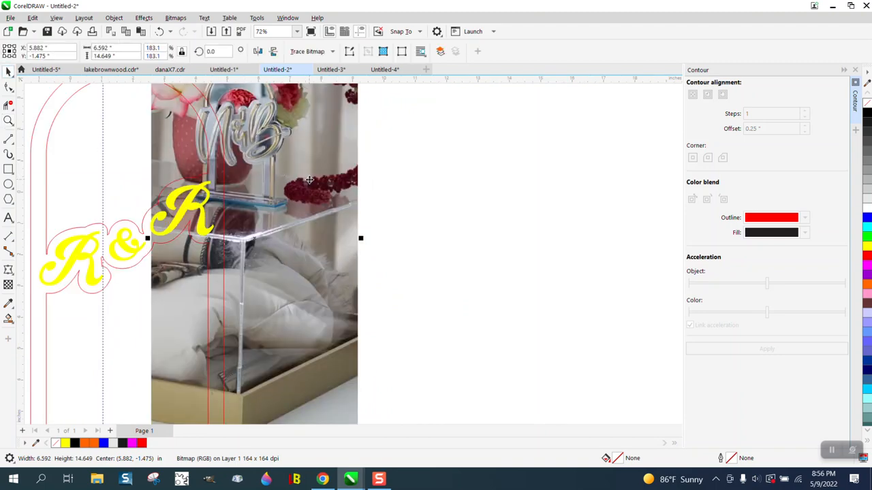
pyautogui.moveTo(308, 204); pyautogui.dragTo(518, 204)
pyautogui.scroll(-2, 368, 138)
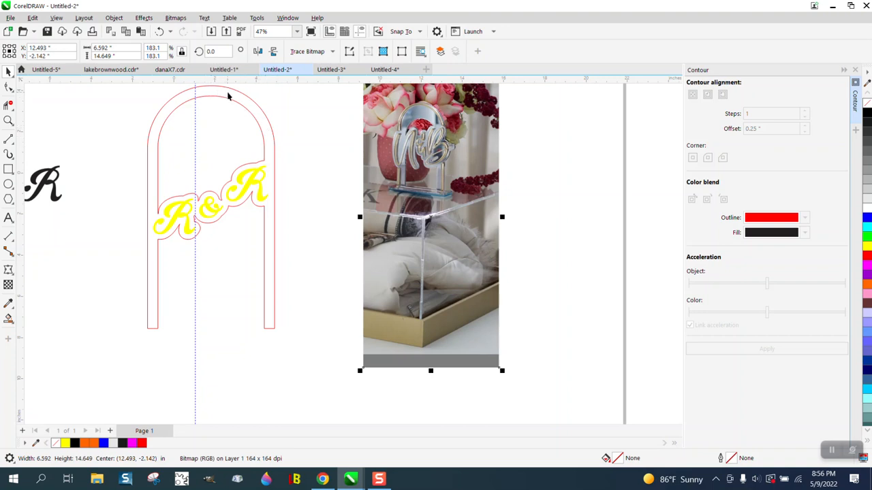
pyautogui.scroll(-1, 299, 112)
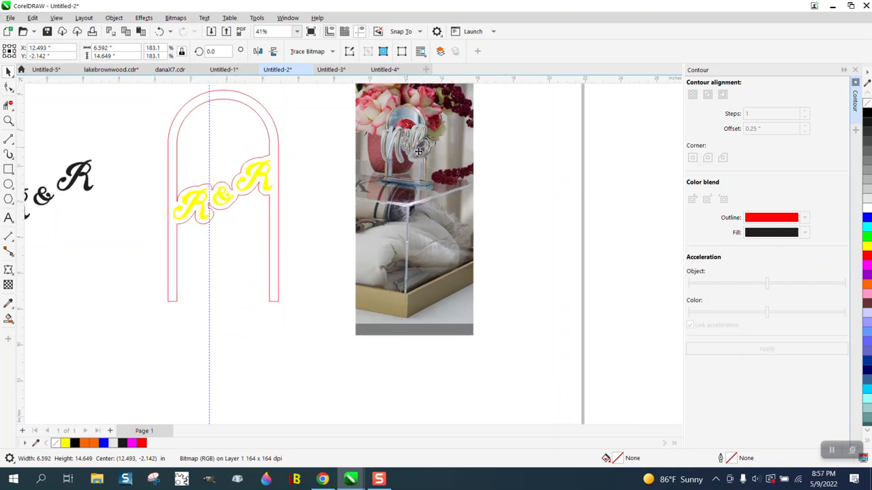
pyautogui.moveTo(419, 151); pyautogui.dragTo(531, 156)
pyautogui.scroll(-1, 344, 175)
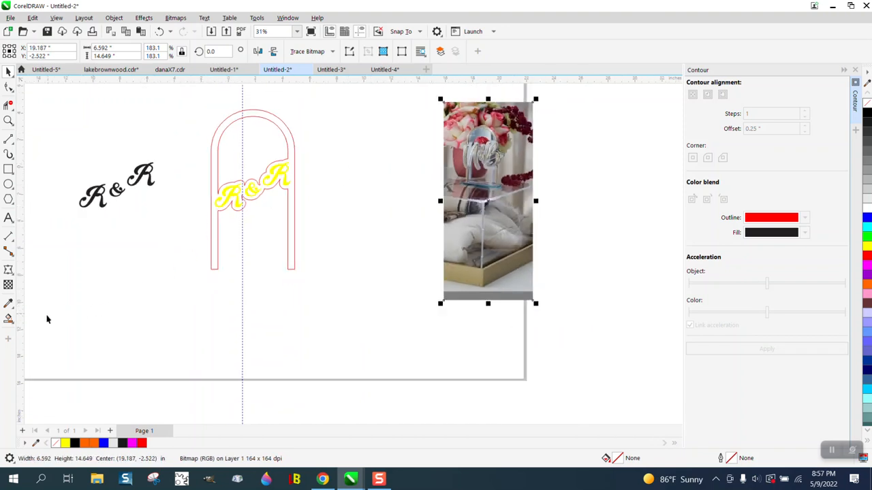
# Create a magenta Smart Fill shape from the arch backing around the letters and move it 10 inches right.
pyautogui.click(8, 318)
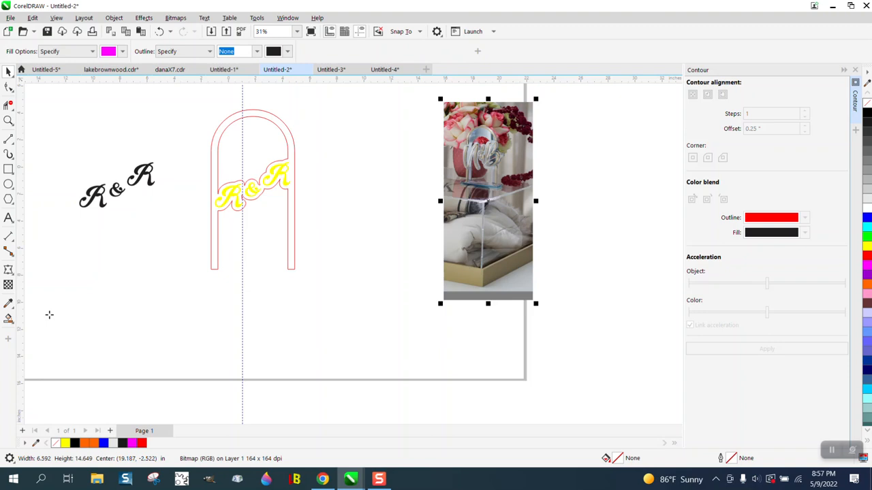
pyautogui.click(214, 224)
pyautogui.press('Right')
pyautogui.press('Right')
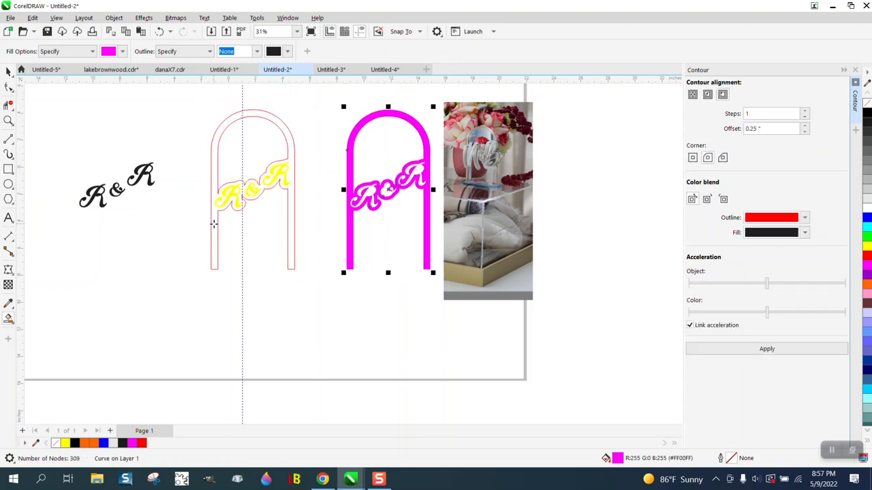
# Remove the fill from the copied arch shape and give it a black outline.
pyautogui.click(867, 104)
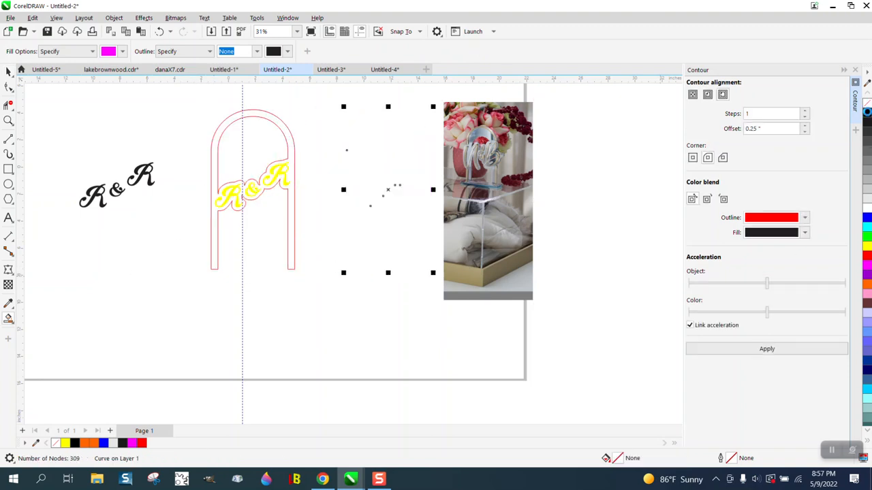
pyautogui.rightClick(867, 113)
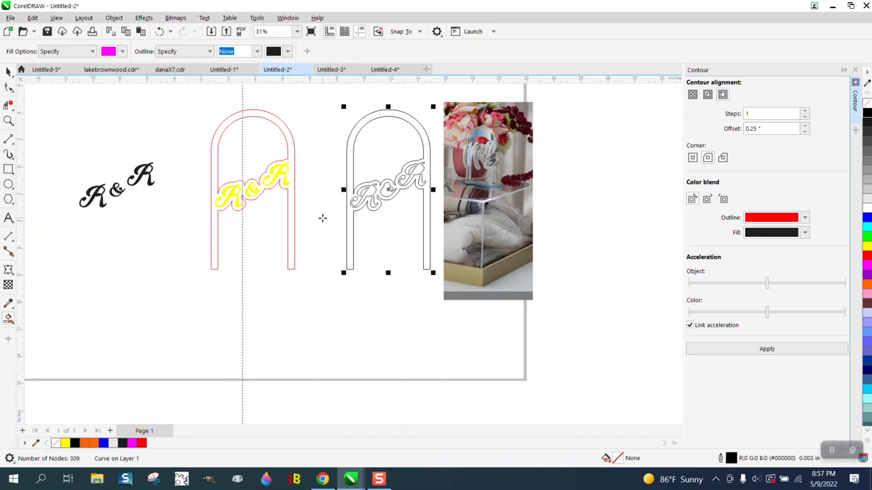
pyautogui.click(10, 73)
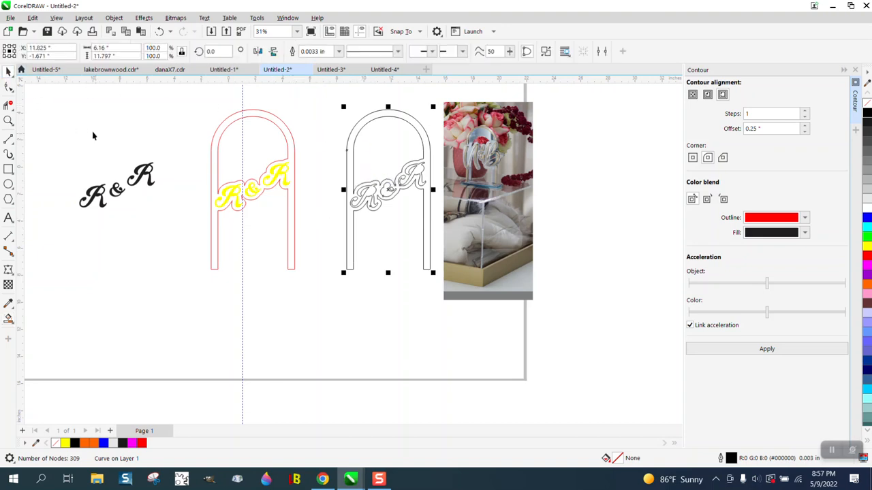
# Delete the inner R, & and R outlines from the copied arch, keeping only the backing outline.
pyautogui.click(8, 120)
pyautogui.moveTo(341, 161); pyautogui.dragTo(480, 231)
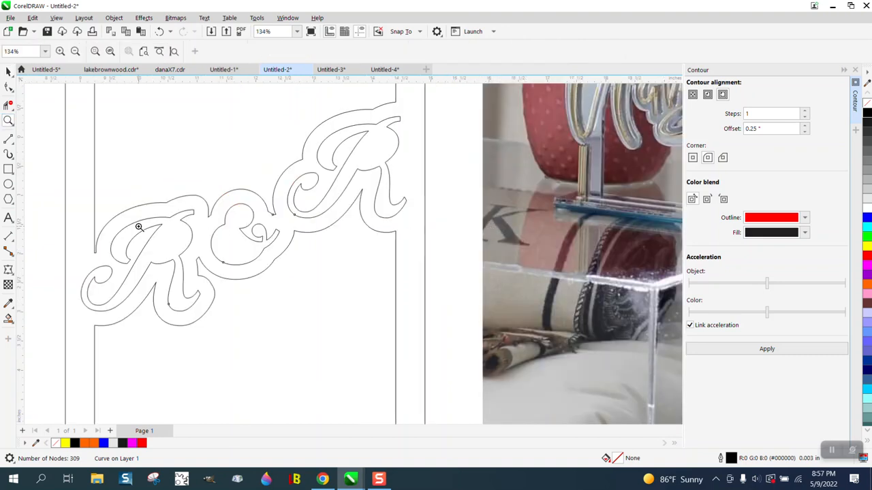
pyautogui.click(8, 105)
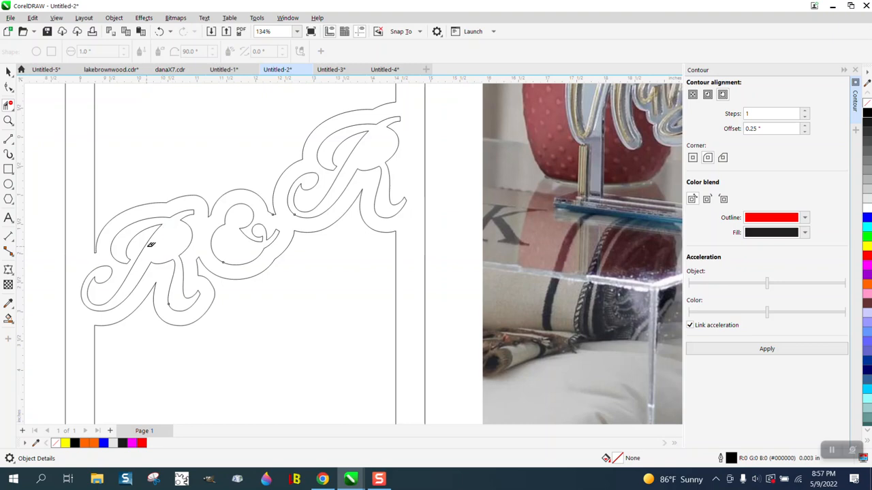
pyautogui.click(168, 247)
pyautogui.click(8, 71)
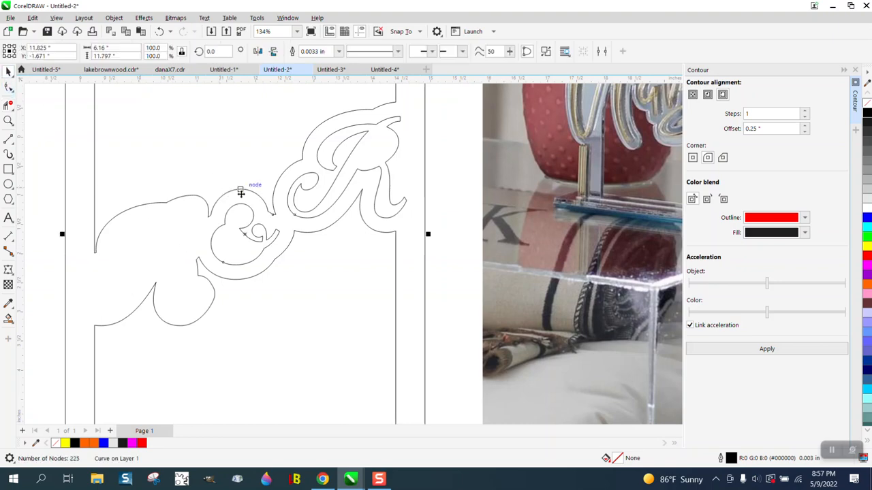
pyautogui.click(8, 86)
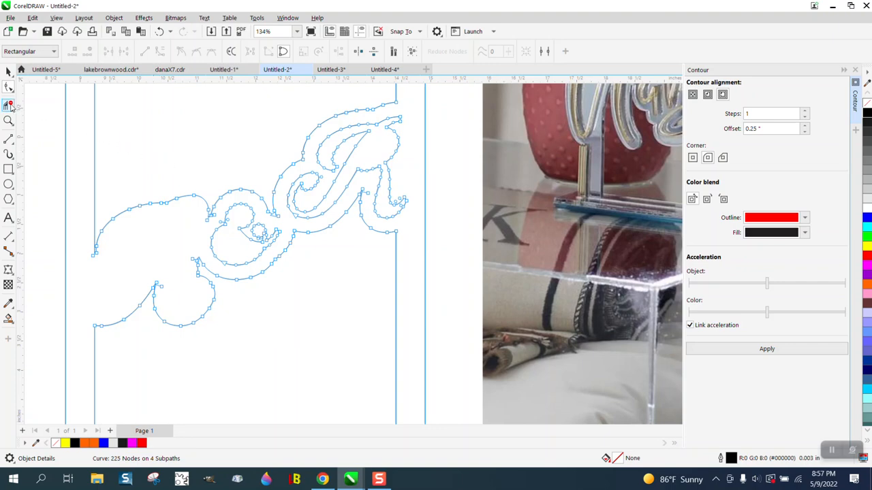
pyautogui.click(9, 106)
pyautogui.click(275, 234)
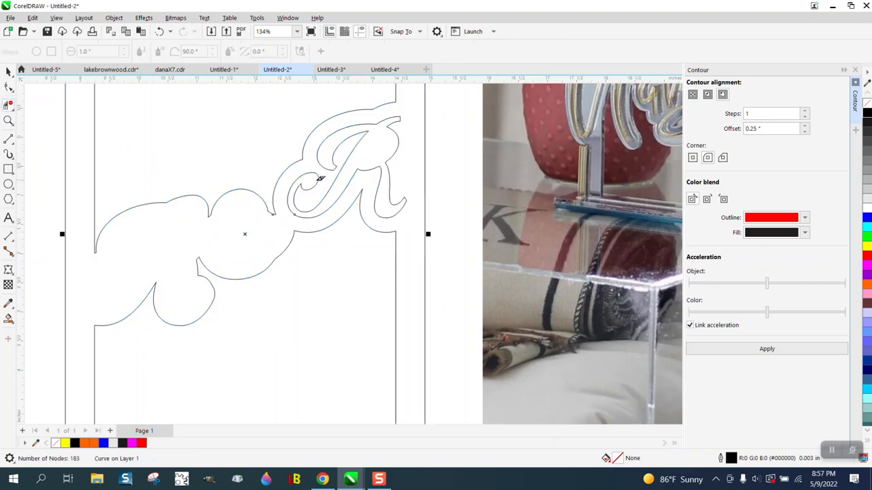
pyautogui.click(319, 178)
pyautogui.scroll(-1, 355, 192)
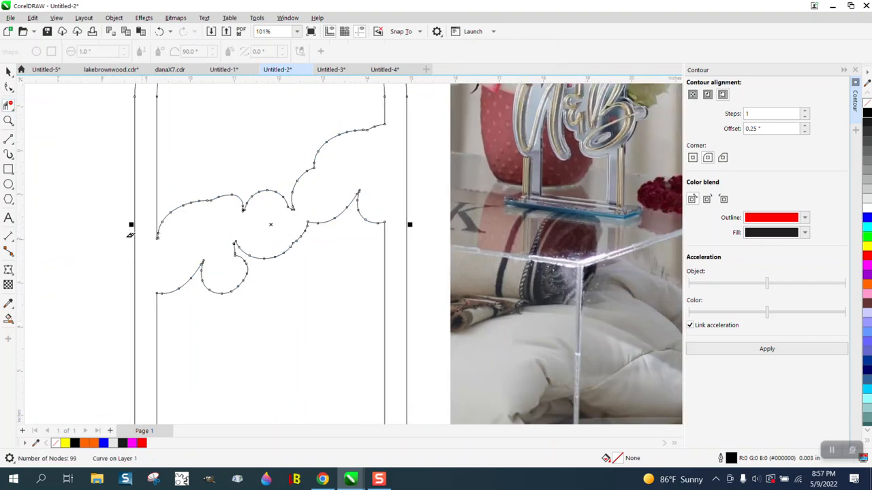
# Draw vertical 2-point lines across both side gaps in the copied arch's inner edge, where the lettering backing joins the legs.
pyautogui.click(13, 146)
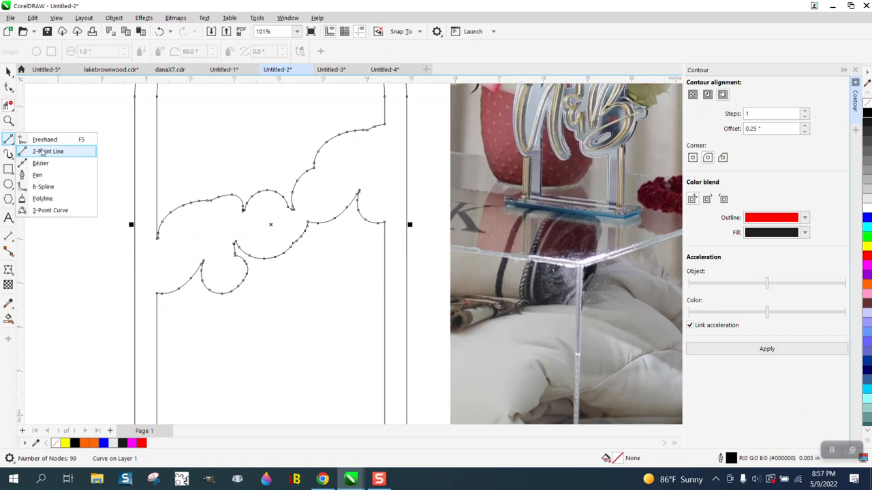
pyautogui.click(44, 151)
pyautogui.moveTo(156, 235); pyautogui.dragTo(157, 297)
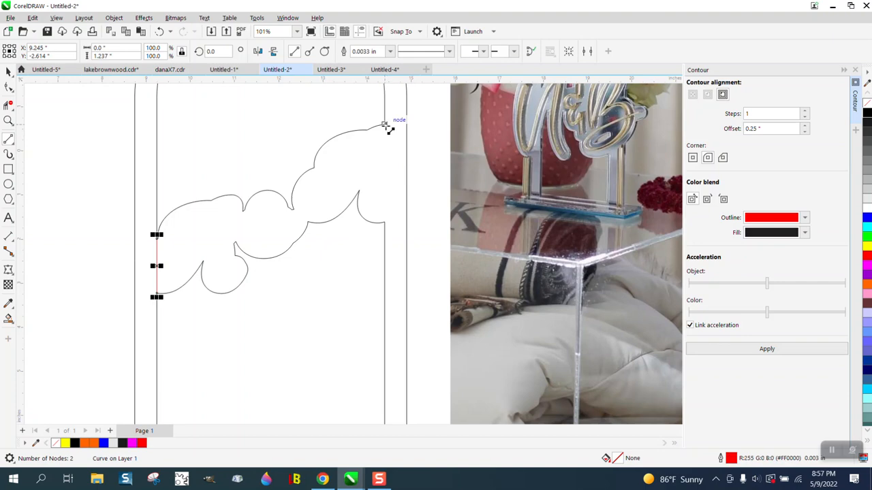
pyautogui.moveTo(389, 126); pyautogui.dragTo(391, 225)
pyautogui.scroll(-2, 371, 189)
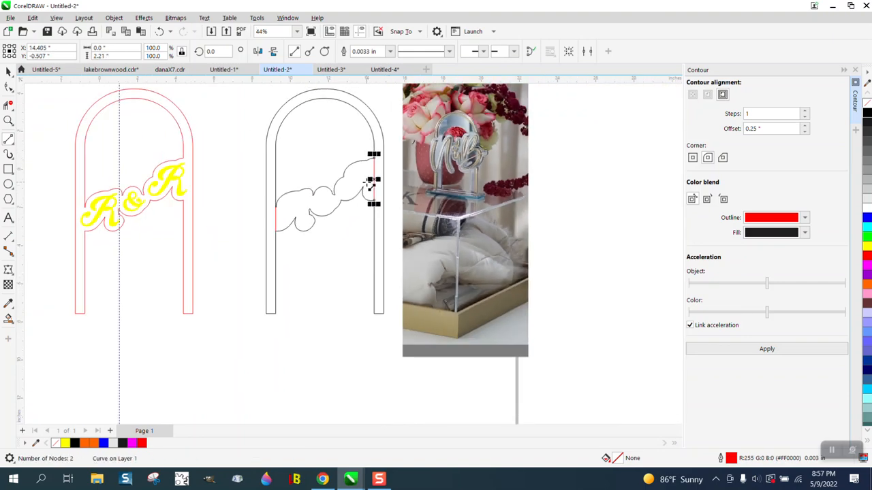
# Create a magenta Smart Fill shape from the copied arch's plain band and move it 20 inches right, past the reference photo.
pyautogui.click(9, 318)
pyautogui.click(271, 286)
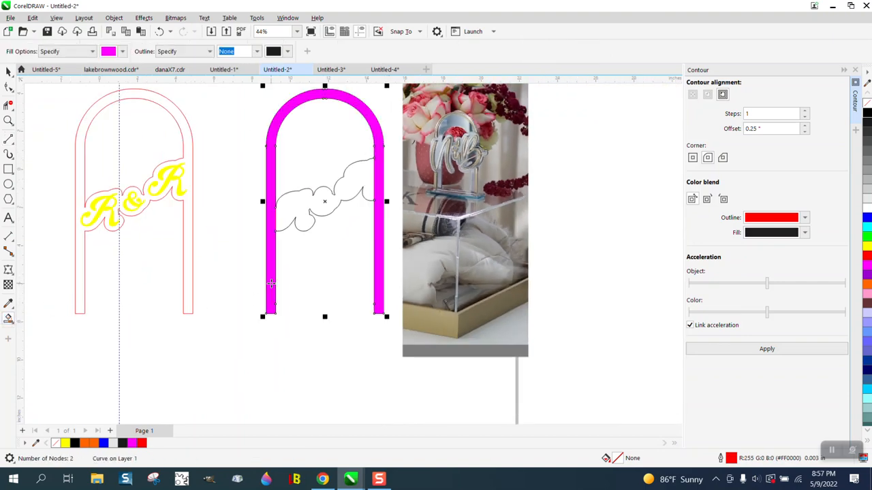
pyautogui.scroll(-1, 330, 273)
pyautogui.press('Right')
pyautogui.press('Right')
pyautogui.press('Right')
pyautogui.press('Right')
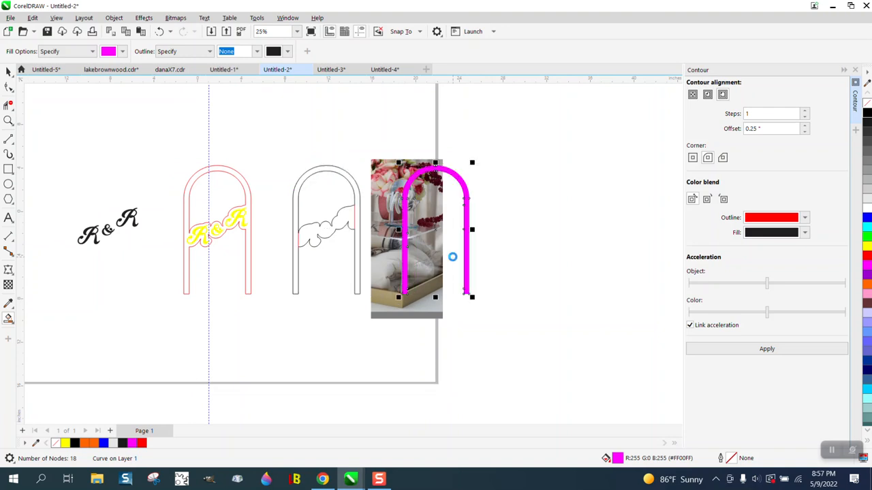
# Remove the magenta fill from the plain arch band and give it a black outline.
pyautogui.click(867, 102)
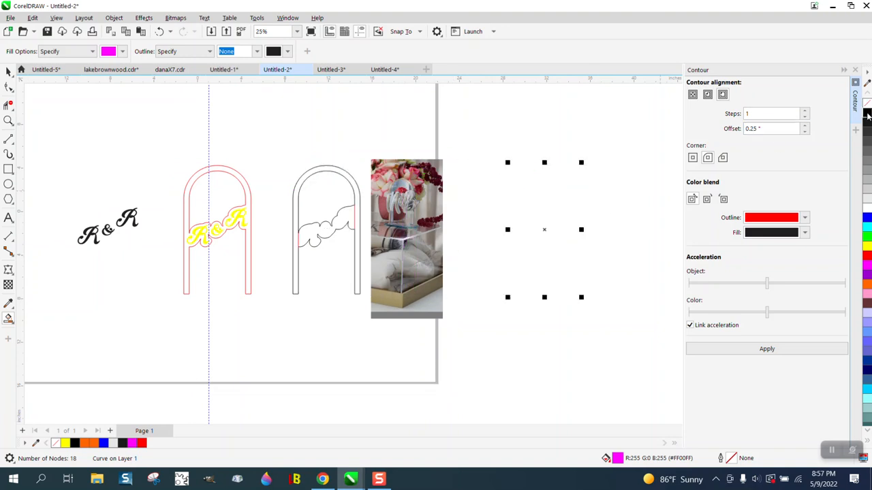
pyautogui.rightClick(867, 112)
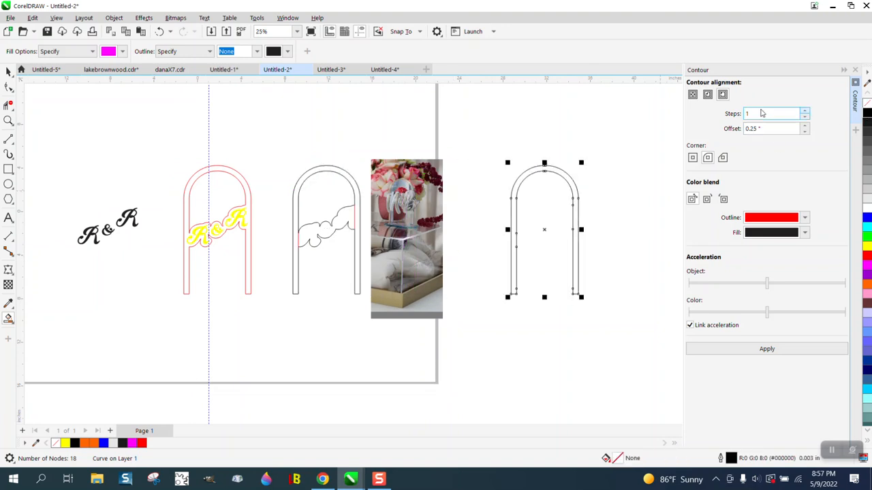
# Try a 0.25-inch inside contour on the plain arch band, undo it, and apply a one-step inside contour offset 0.15 inch.
pyautogui.click(707, 95)
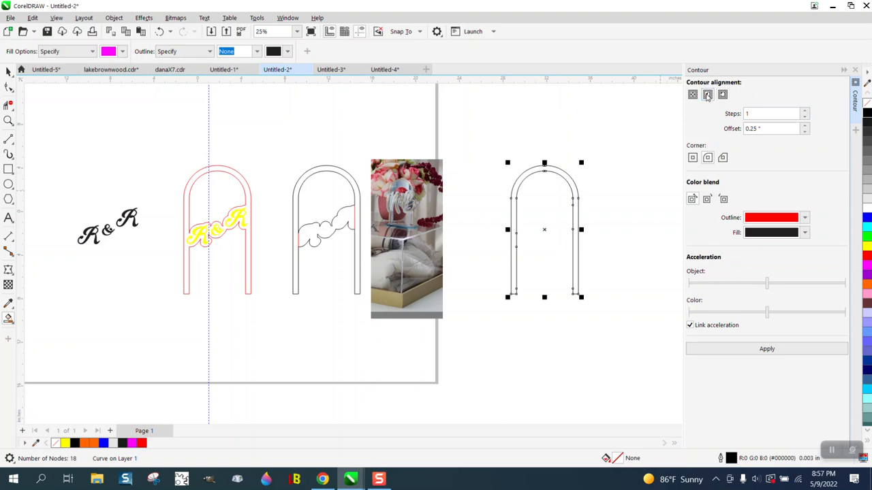
pyautogui.click(771, 353)
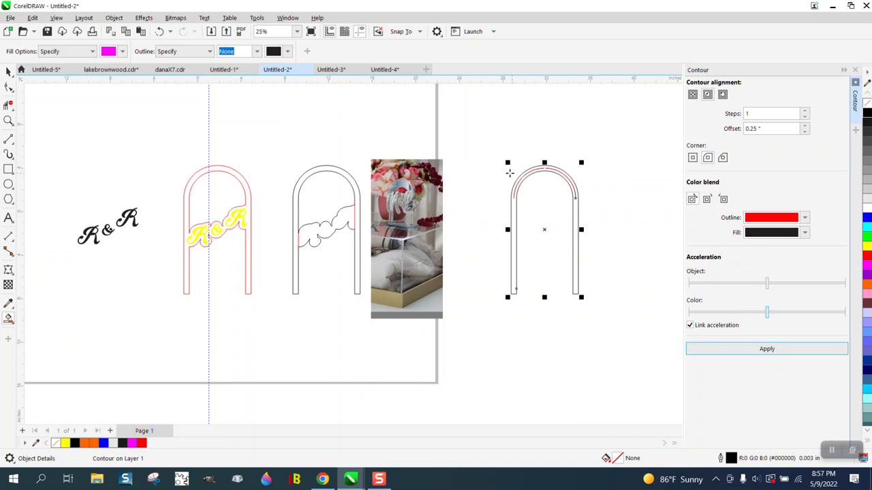
pyautogui.click(159, 31)
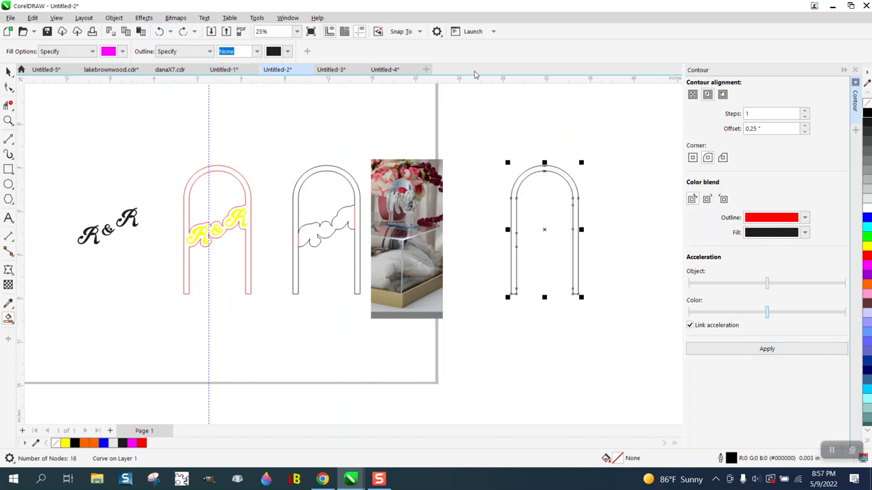
pyautogui.doubleClick(756, 128)
pyautogui.press('BackSpace')
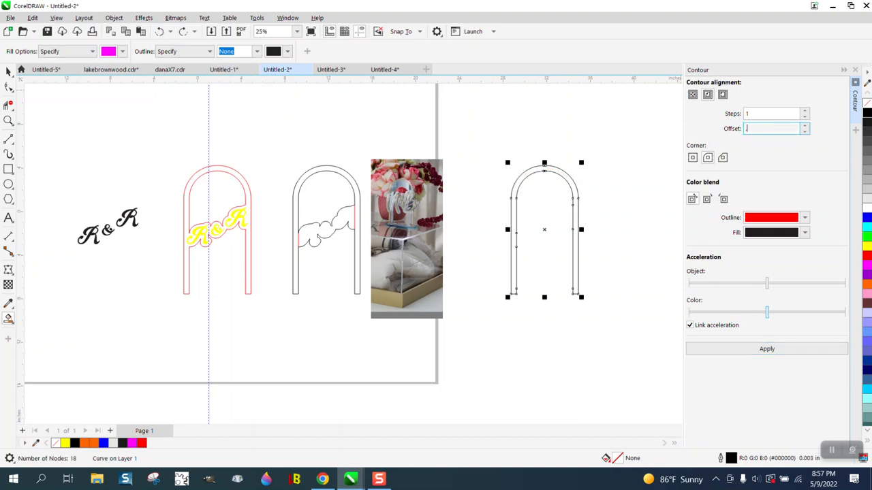
pyautogui.write('.15')
pyautogui.click(776, 351)
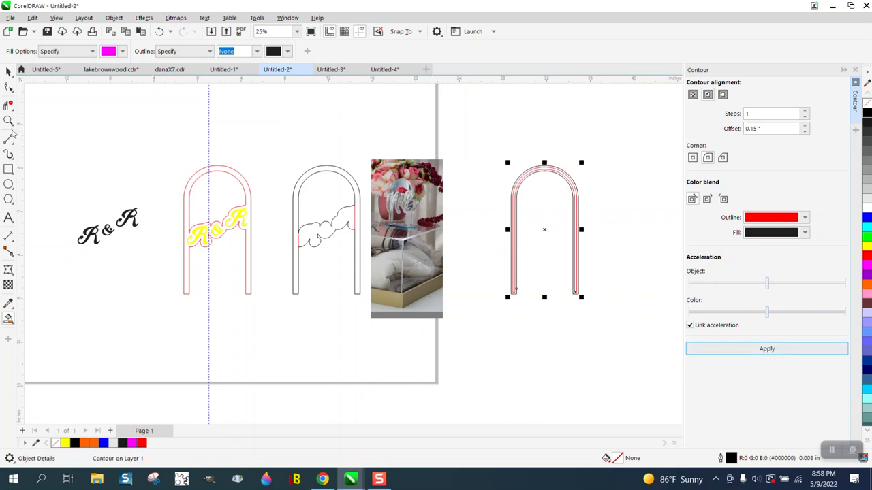
# Examine the inner contour up close at the bottom ends of the arch's two legs.
pyautogui.click(9, 121)
pyautogui.moveTo(507, 162); pyautogui.dragTo(645, 322)
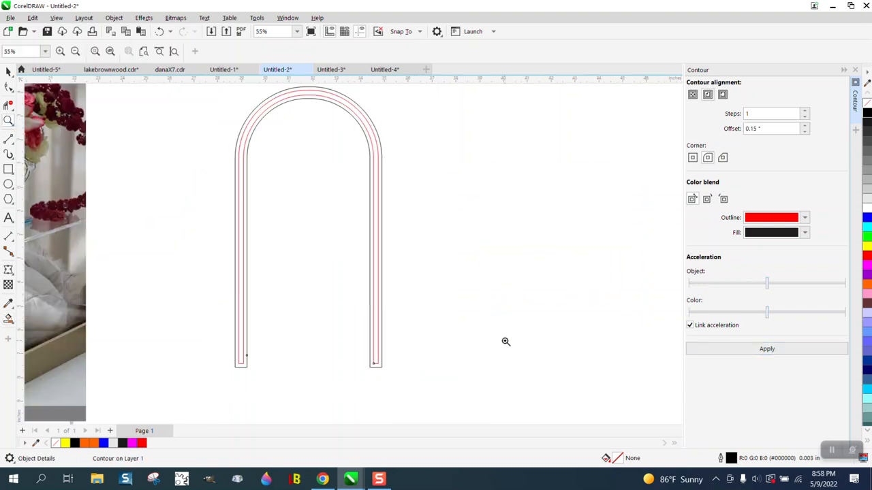
pyautogui.moveTo(211, 333); pyautogui.dragTo(418, 376)
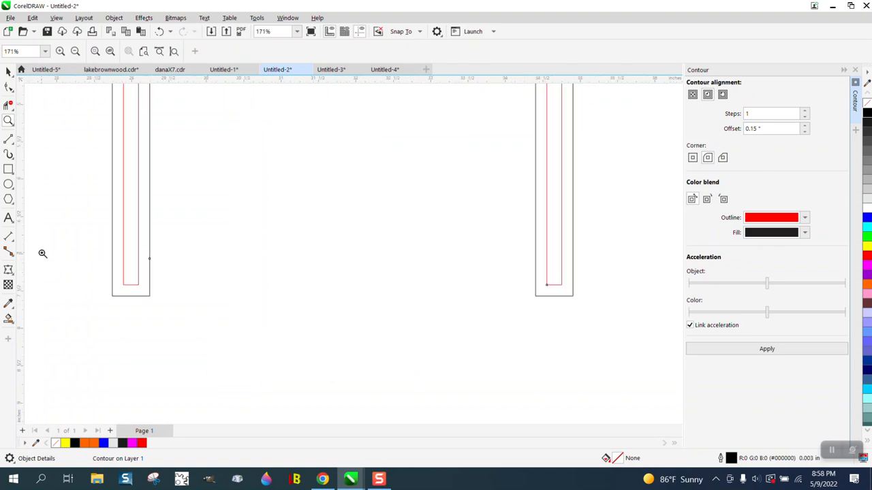
pyautogui.scroll(-5, 156, 315)
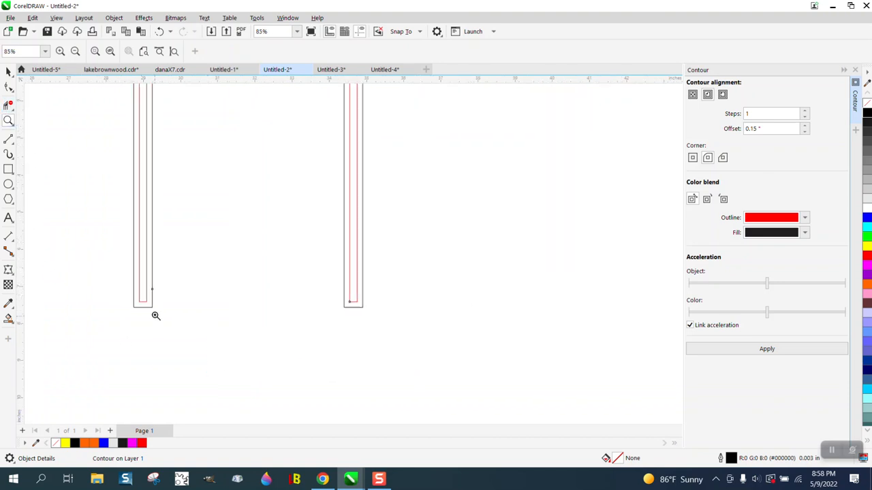